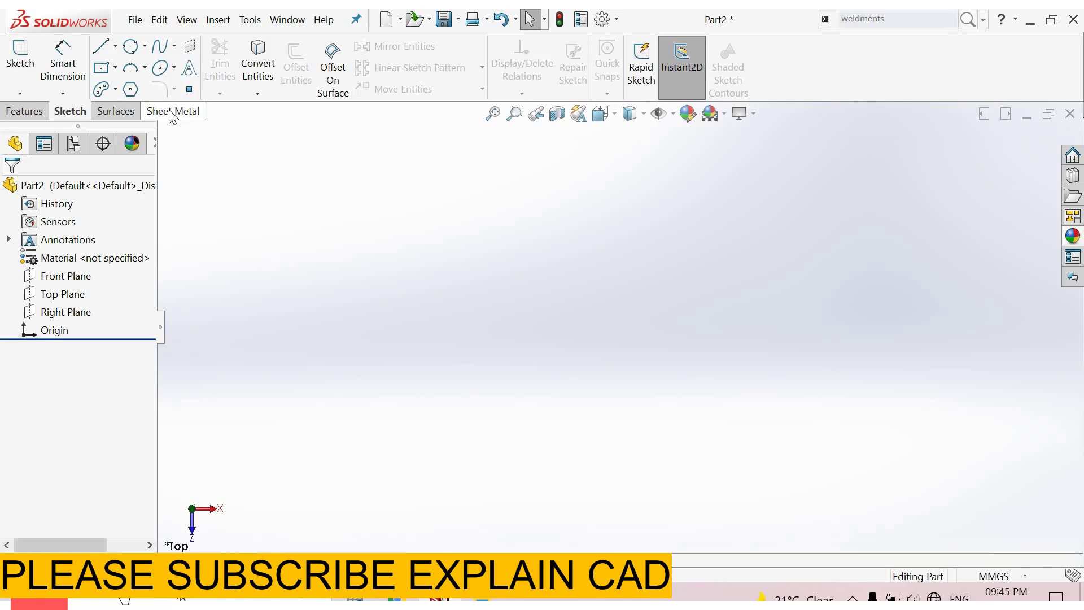
Add the Weldments tool set to the CommandManager
{"action": "right_click", "coordinate": [191, 111]}
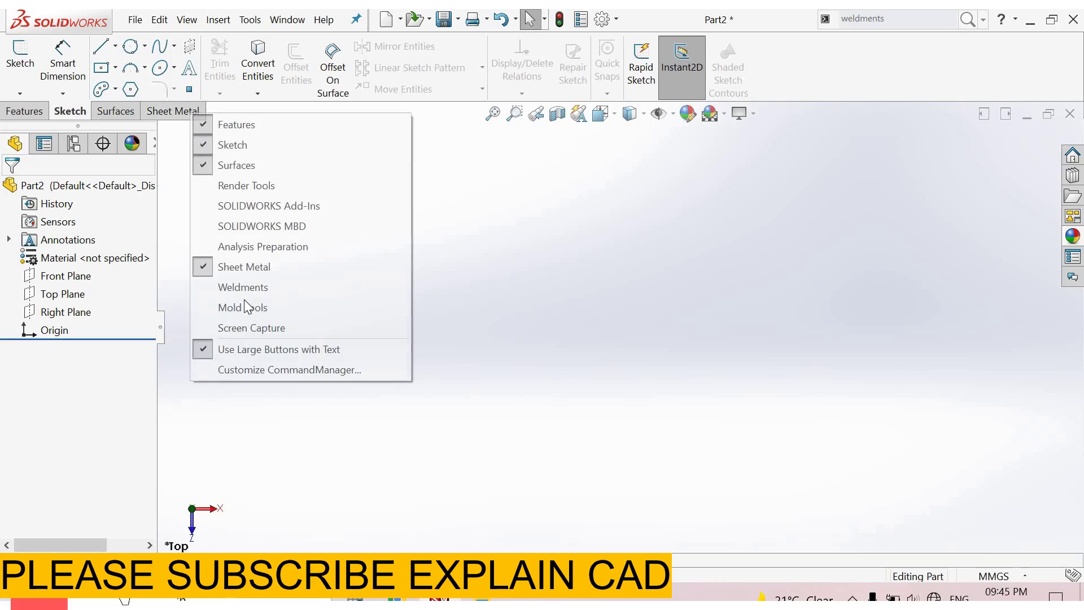
{"action": "left_click", "coordinate": [242, 287]}
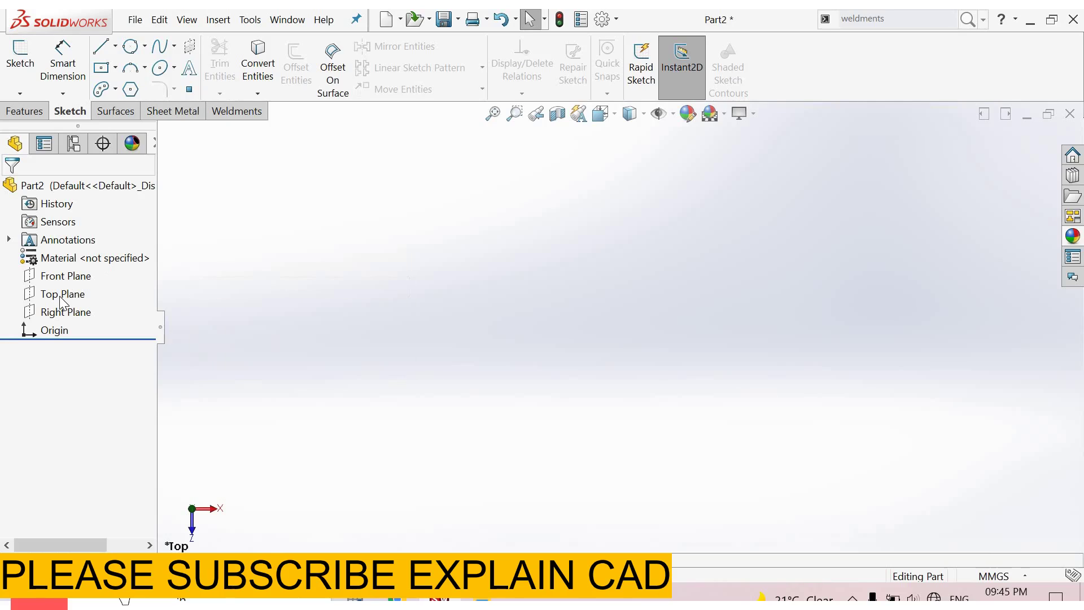
Start a sketch on the Top Plane and draw a center rectangle about 767 mm wide, centred on the origin
{"action": "left_click", "coordinate": [65, 294]}
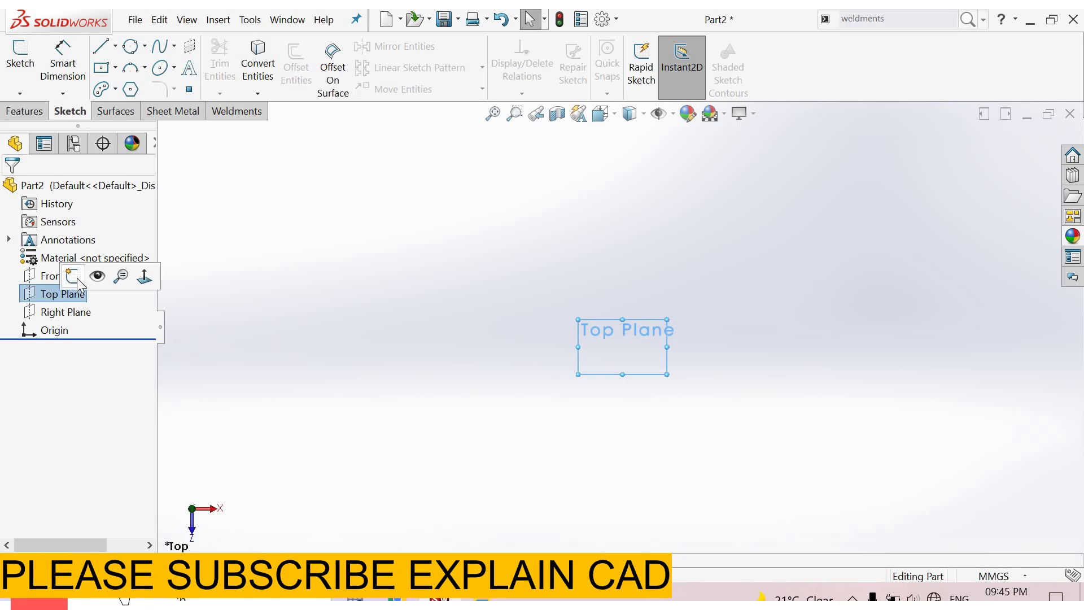
{"action": "left_click", "coordinate": [75, 276]}
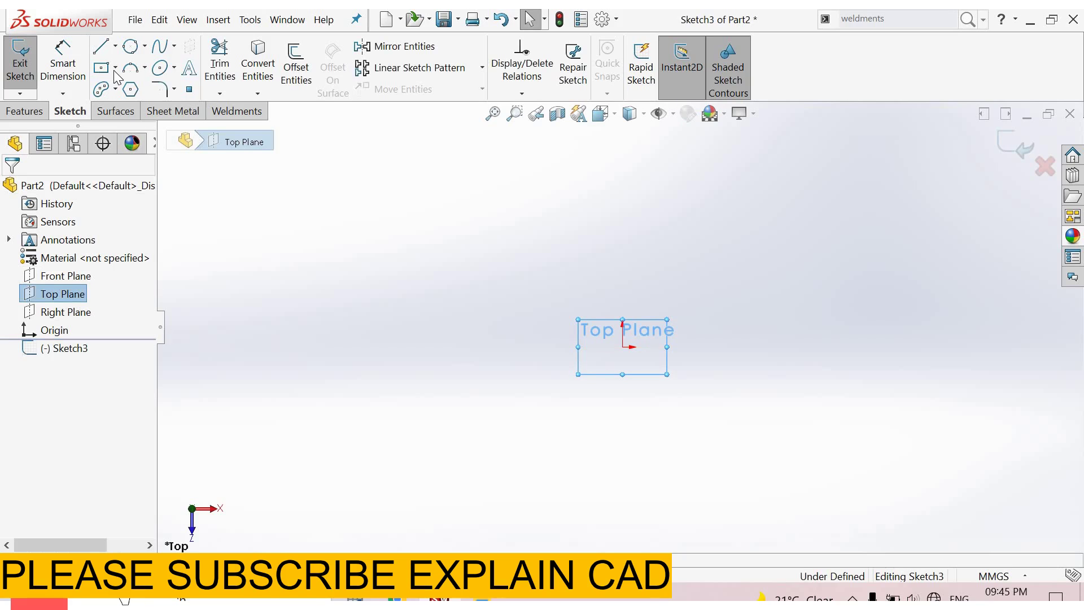
{"action": "left_click", "coordinate": [121, 112]}
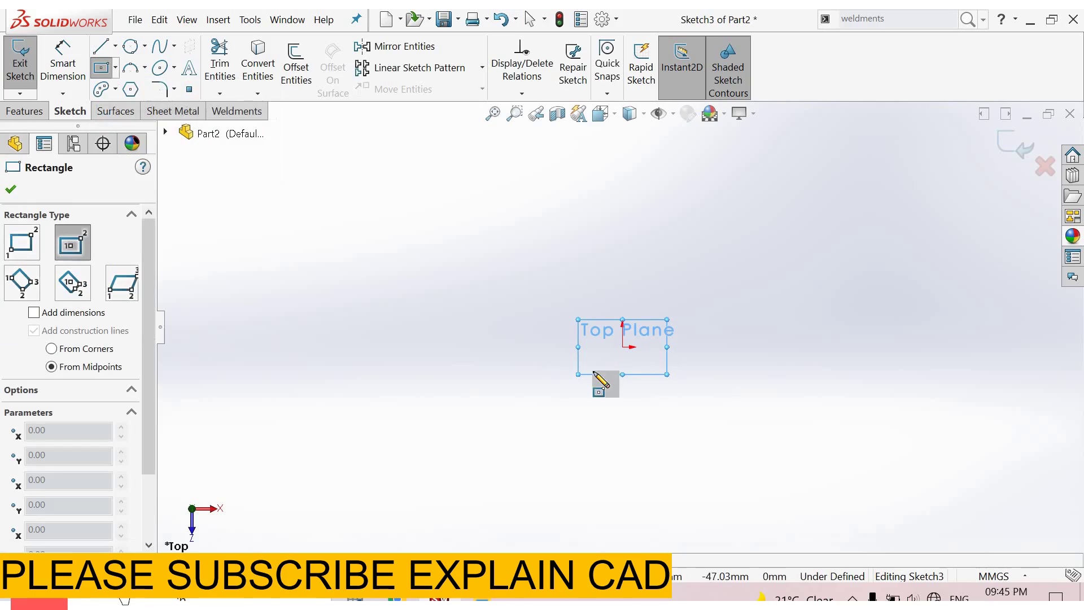
{"action": "left_click", "coordinate": [432, 423]}
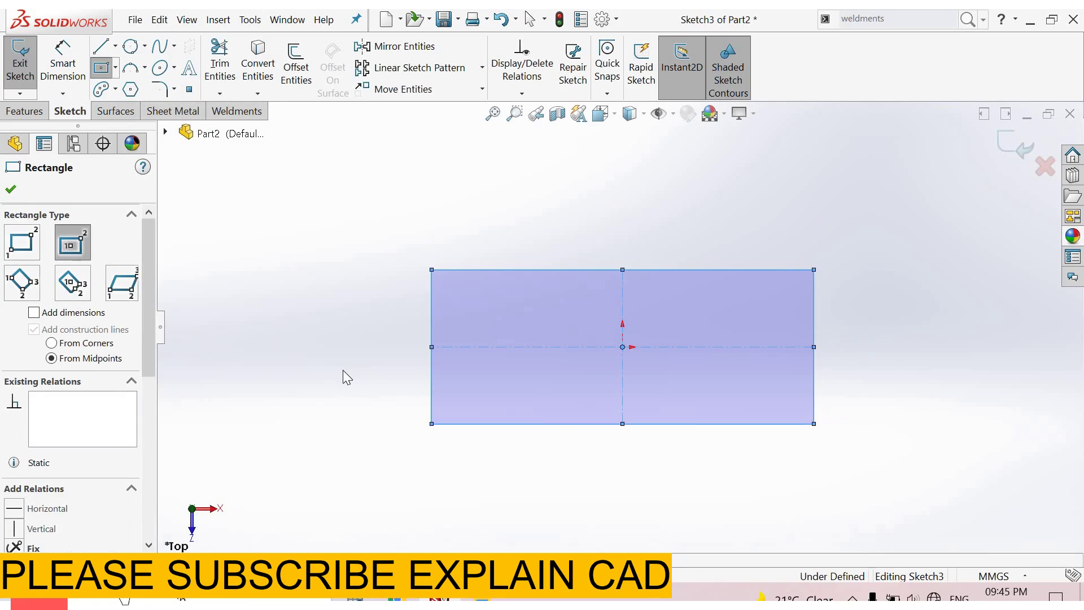
{"action": "right_click", "coordinate": [342, 369]}
{"action": "left_click", "coordinate": [370, 385]}
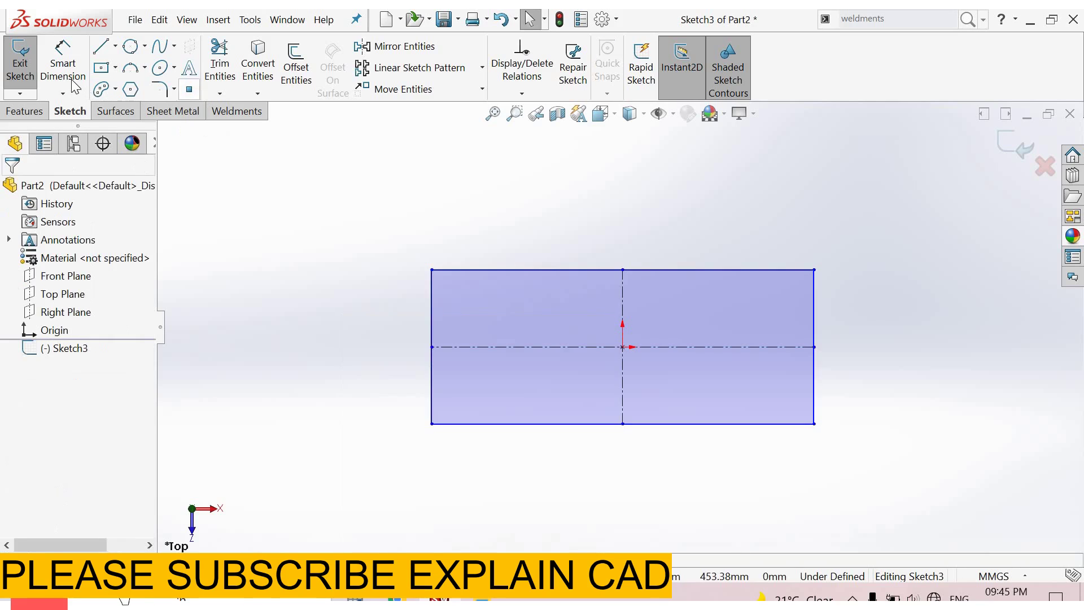
Dimension the rectangle's width and height to 400 mm each and exit the sketch
{"action": "key", "text": "d"}
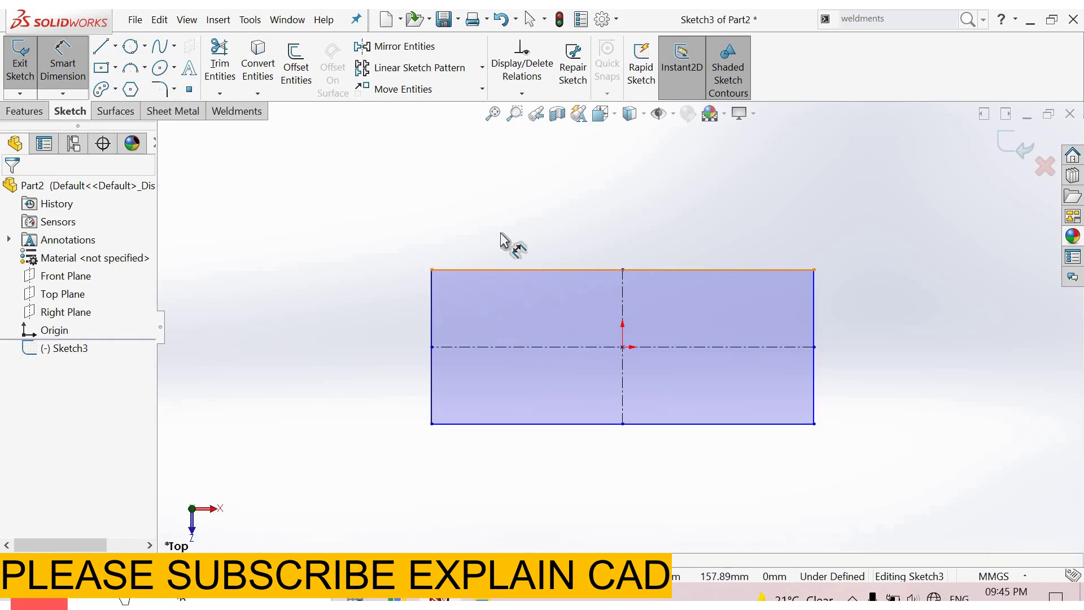
{"action": "left_click", "coordinate": [504, 270]}
{"action": "left_click", "coordinate": [500, 232]}
{"action": "type", "text": "400"}
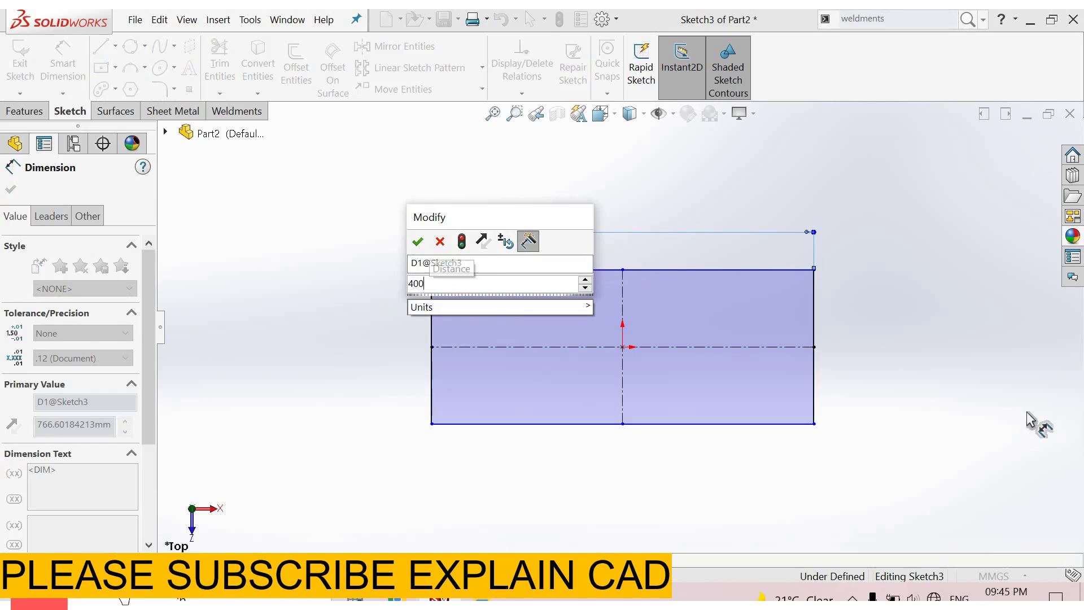
{"action": "key", "text": "Return"}
{"action": "left_click", "coordinate": [813, 316]}
{"action": "left_click", "coordinate": [875, 313]}
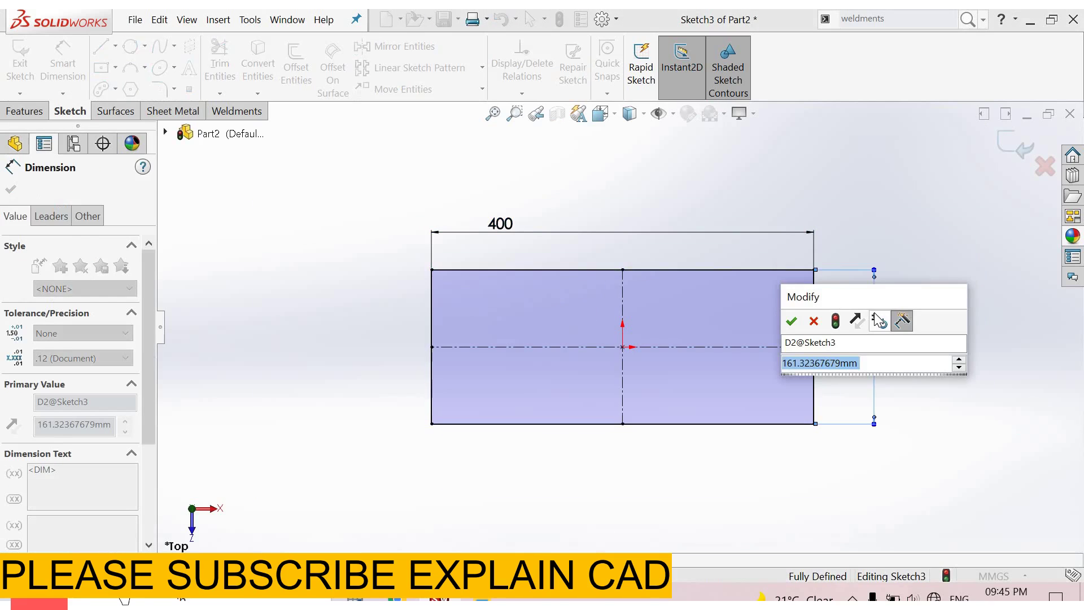
{"action": "type", "text": "400"}
{"action": "key", "text": "Return"}
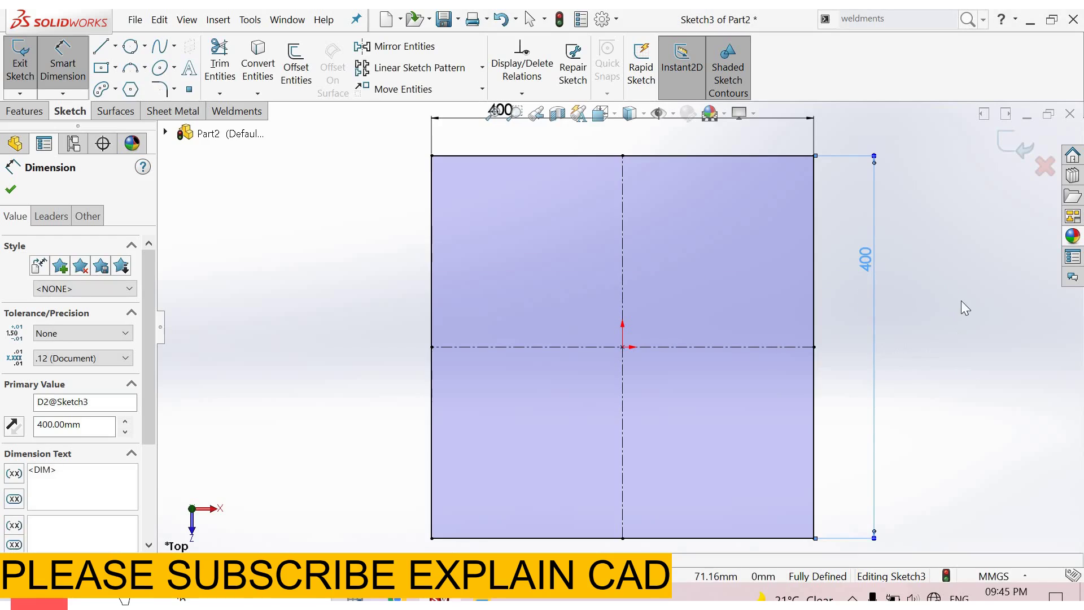
{"action": "right_click", "coordinate": [961, 300]}
{"action": "left_click", "coordinate": [1016, 152]}
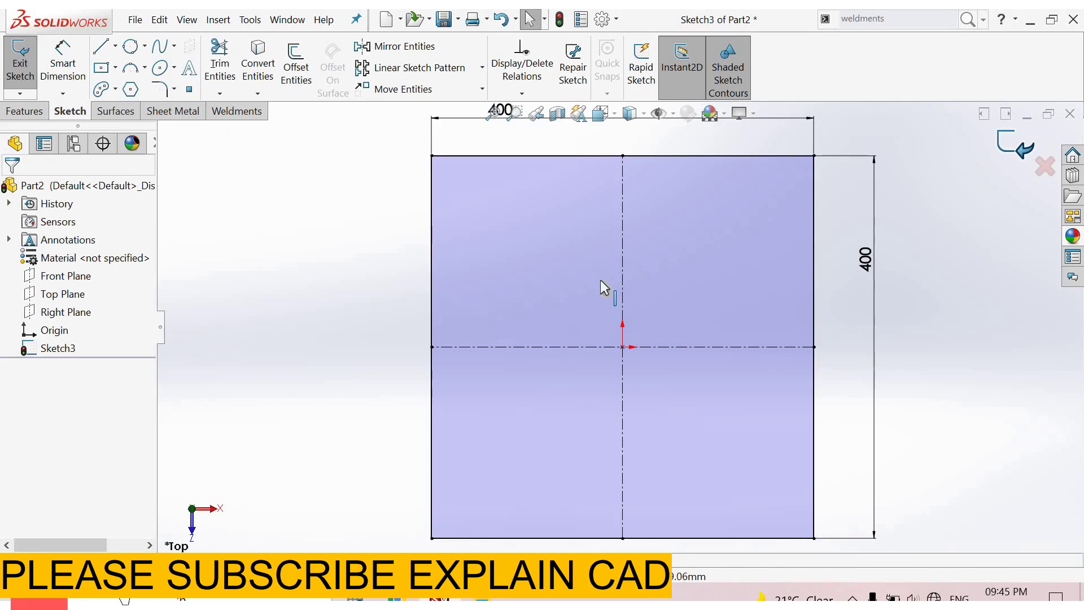
Start a 3D sketch and draw a leg line about 190 mm straight down along Y from the square's front-left corner
{"action": "middle_click_drag", "start_coordinate": [600, 280], "coordinate": [605, 223]}
{"action": "scroll", "coordinate": [631, 234], "scroll_direction": "up", "scroll_amount": 5}
{"action": "middle_click_drag", "start_coordinate": [758, 415], "coordinate": [840, 330]}
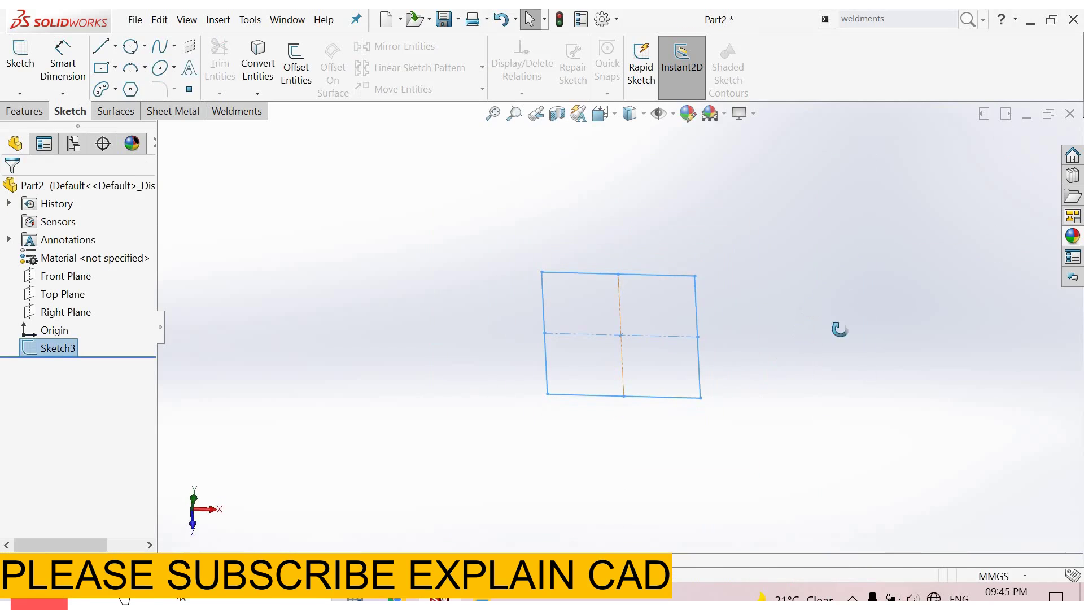
{"action": "mouse_move", "coordinate": [753, 282]}
{"action": "middle_mouse_down"}
{"action": "mouse_move", "coordinate": [823, 283]}
{"action": "mouse_move", "coordinate": [816, 251]}
{"action": "mouse_move", "coordinate": [836, 297]}
{"action": "middle_mouse_up"}
{"action": "left_click", "coordinate": [21, 93]}
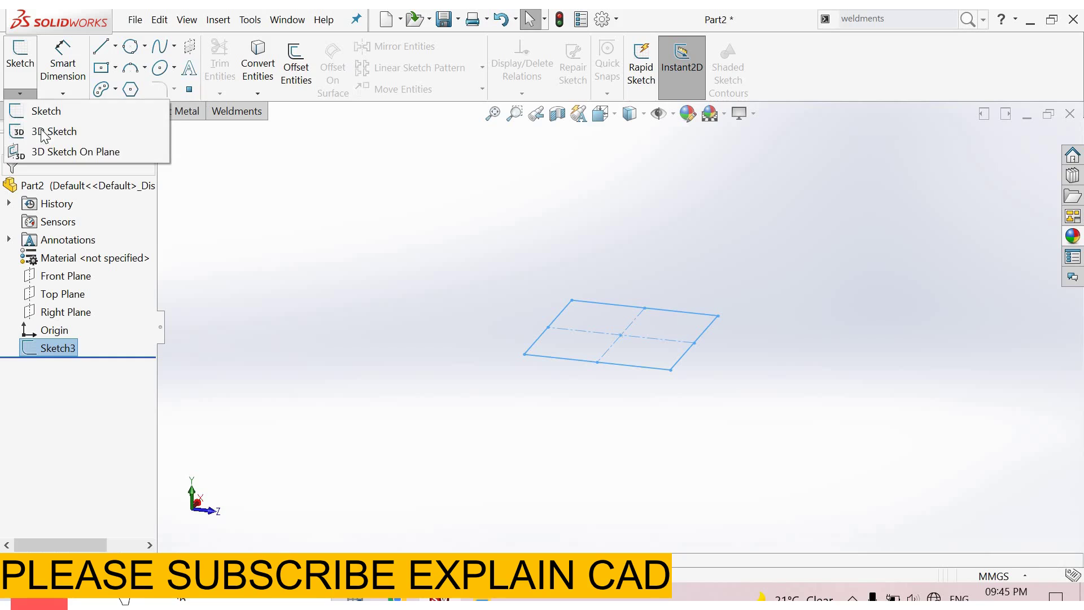
{"action": "left_click", "coordinate": [73, 140]}
{"action": "key", "text": "l"}
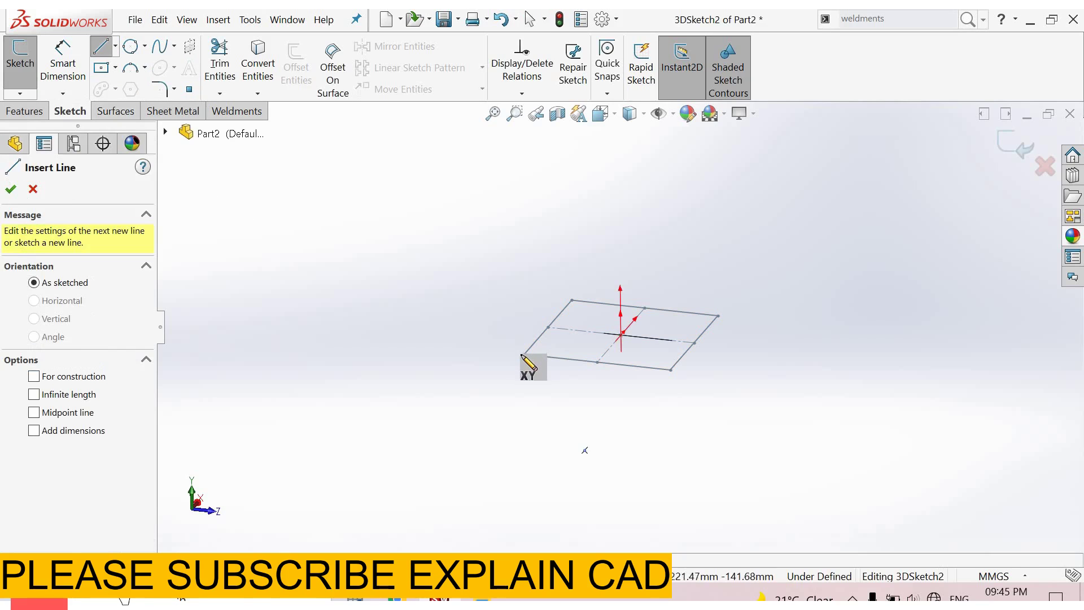
{"action": "left_click", "coordinate": [523, 355]}
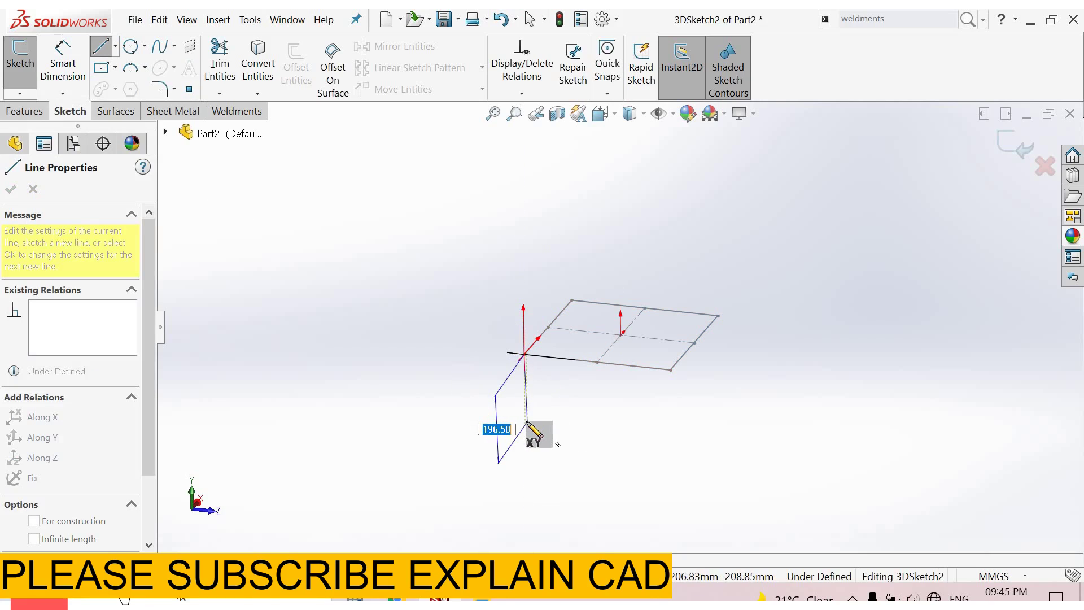
{"action": "left_click", "coordinate": [526, 422]}
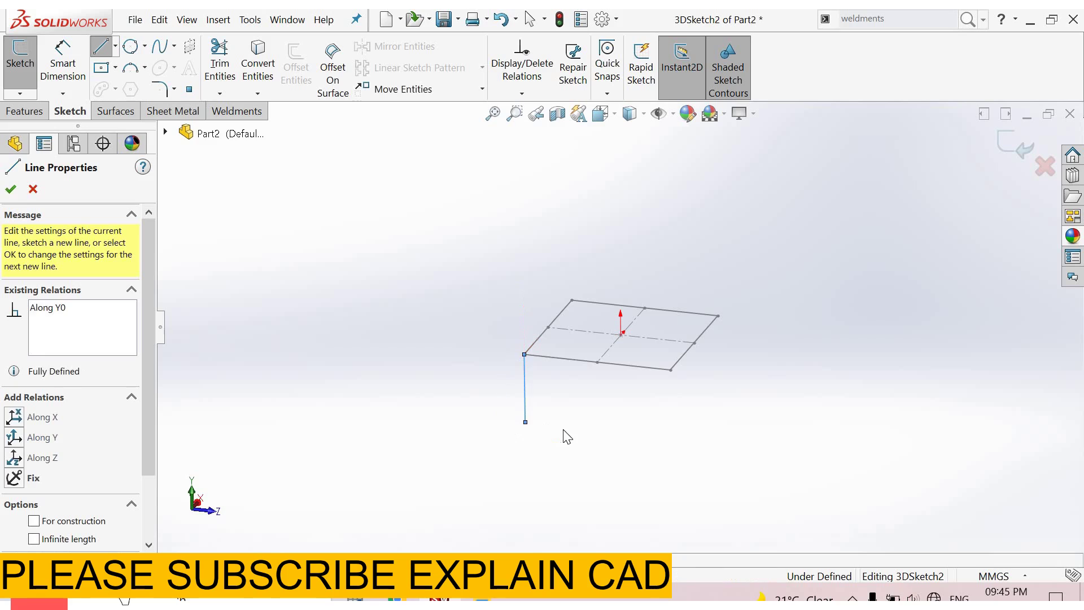
{"action": "right_click", "coordinate": [527, 388]}
Draw a second leg line about 204 mm straight down from the square's front-right corner
{"action": "left_click", "coordinate": [107, 51]}
{"action": "left_click", "coordinate": [107, 51]}
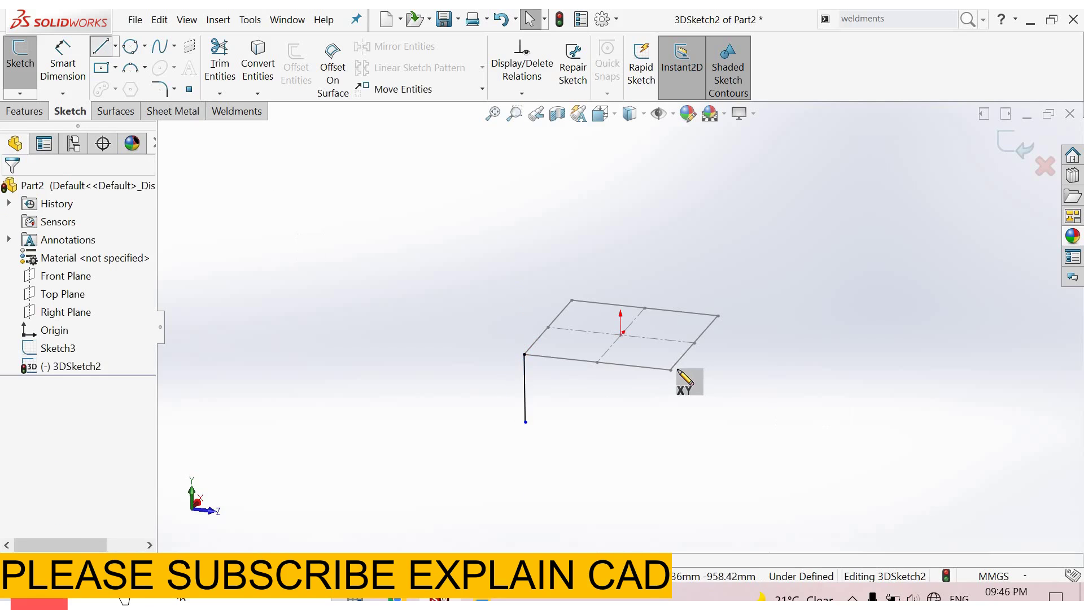
{"action": "left_click", "coordinate": [671, 370]}
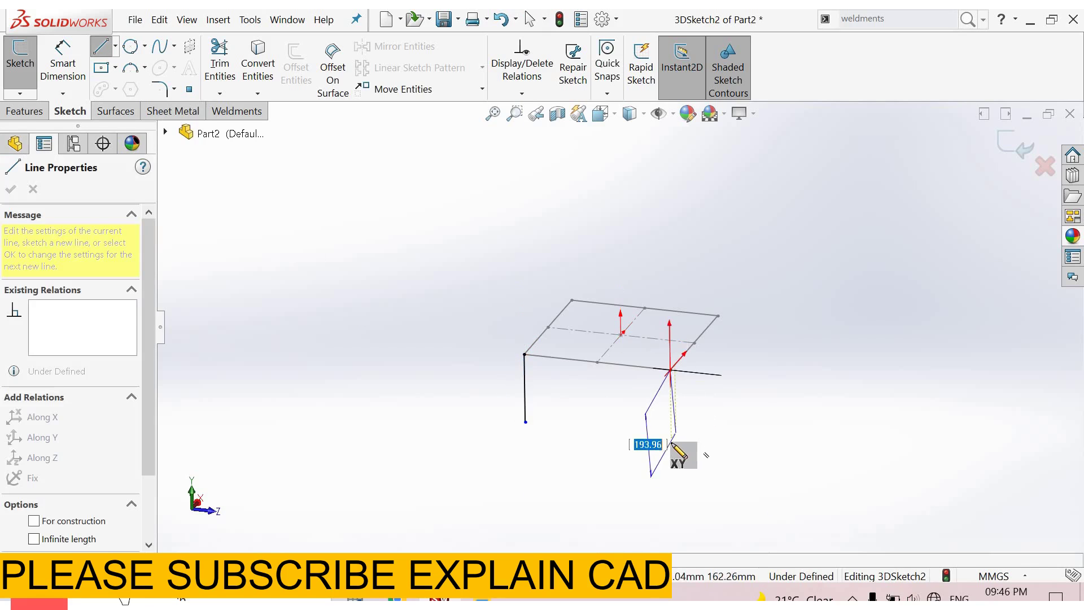
{"action": "left_click", "coordinate": [671, 443]}
{"action": "right_click", "coordinate": [722, 425]}
Draw a third leg line about 230 mm straight down from the square's back-right corner
{"action": "left_click", "coordinate": [102, 48]}
{"action": "left_click", "coordinate": [101, 48]}
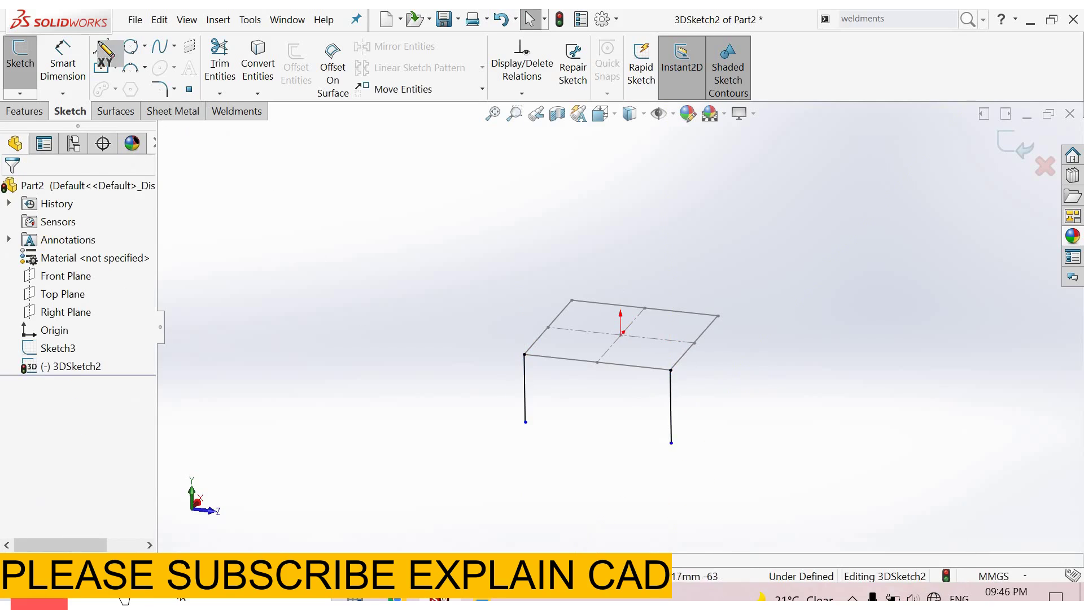
{"action": "left_click", "coordinate": [718, 316]}
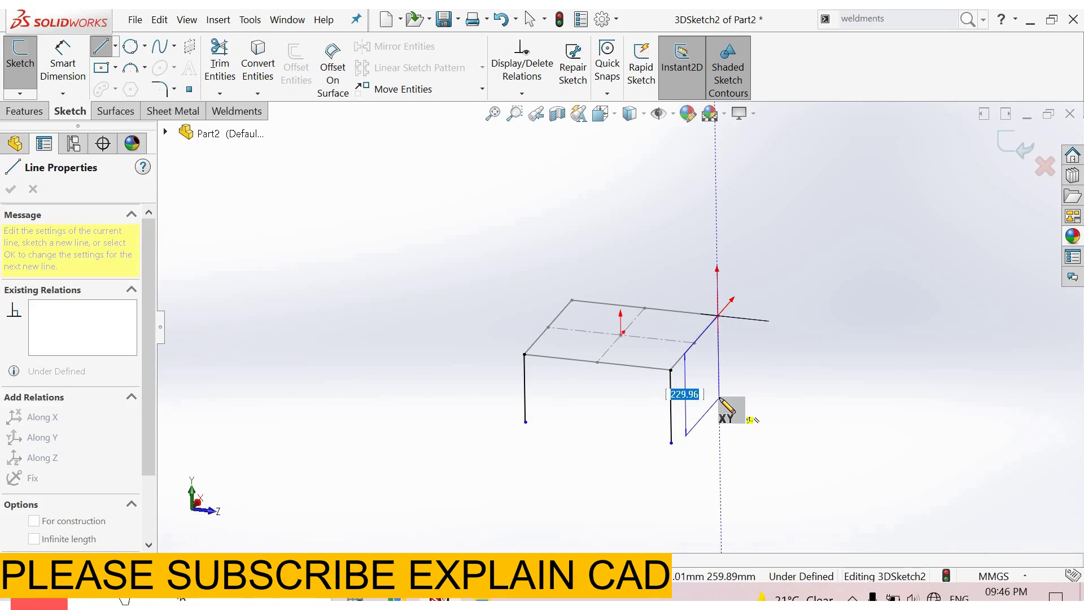
{"action": "right_click", "coordinate": [787, 399]}
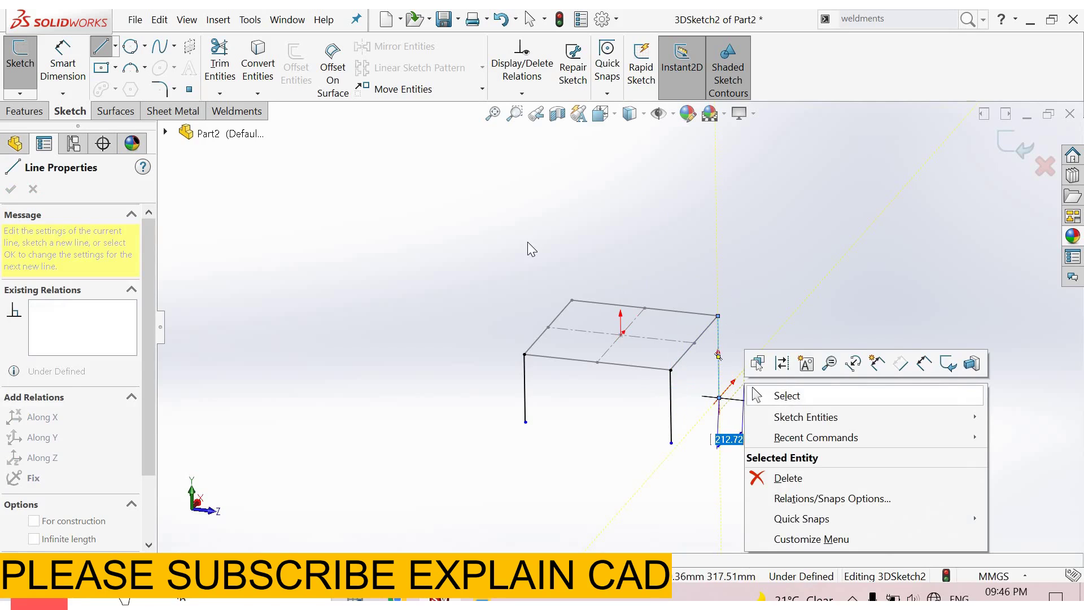
{"action": "left_click", "coordinate": [787, 395]}
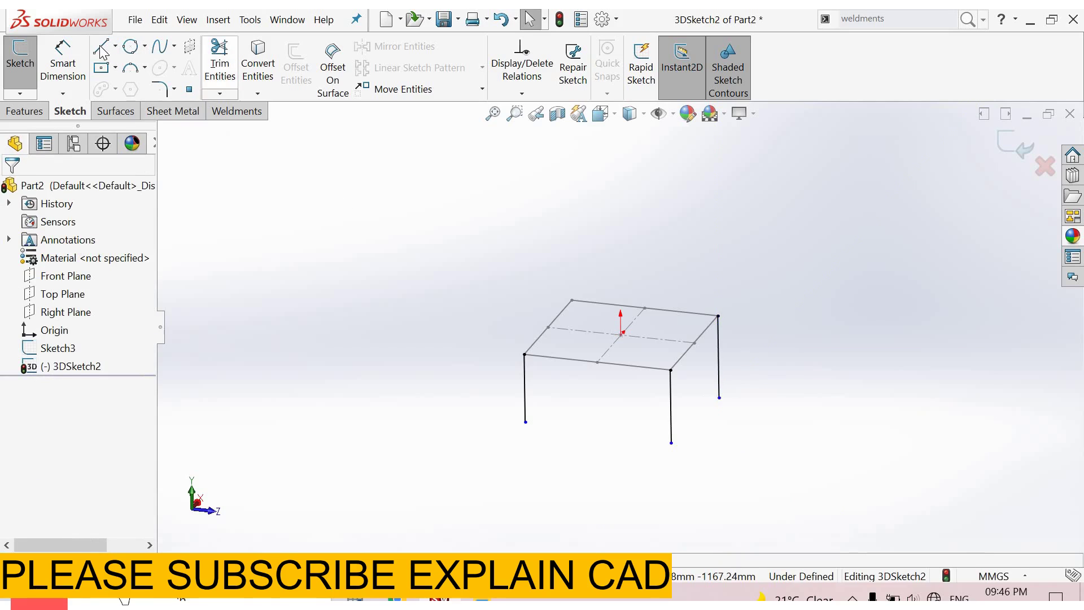
Draw the fourth leg line about 287 mm straight down from the square's back-left corner
{"action": "key", "text": "l"}
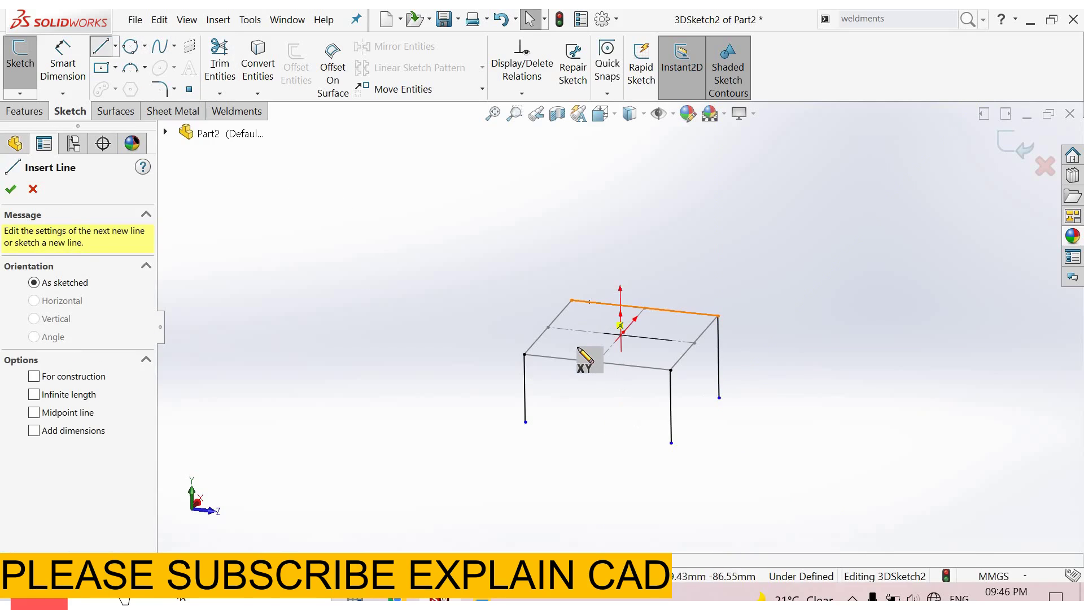
{"action": "left_click", "coordinate": [572, 300]}
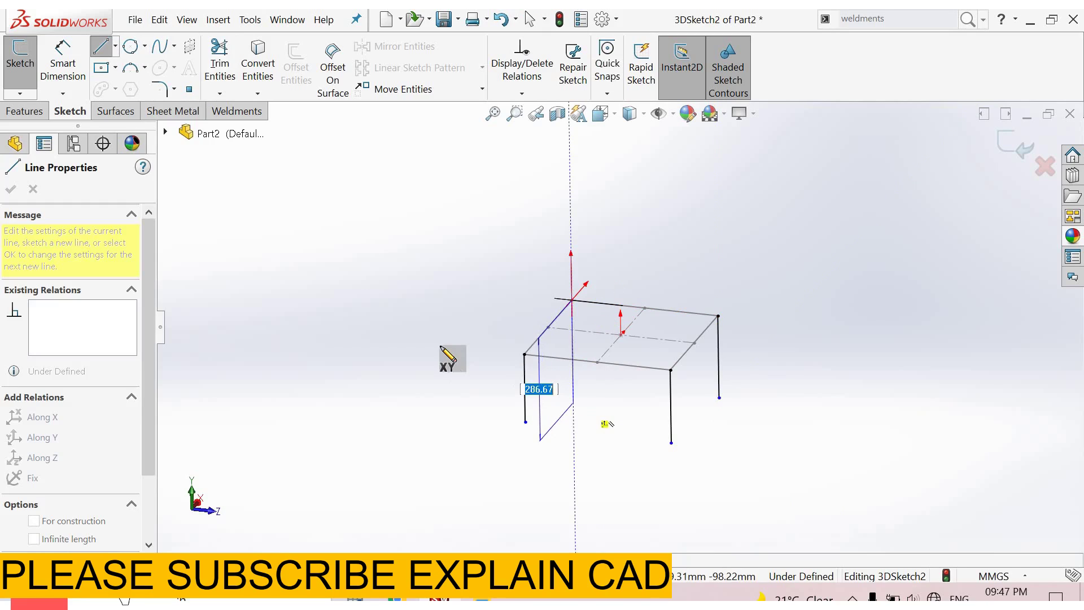
{"action": "double_click", "coordinate": [574, 402]}
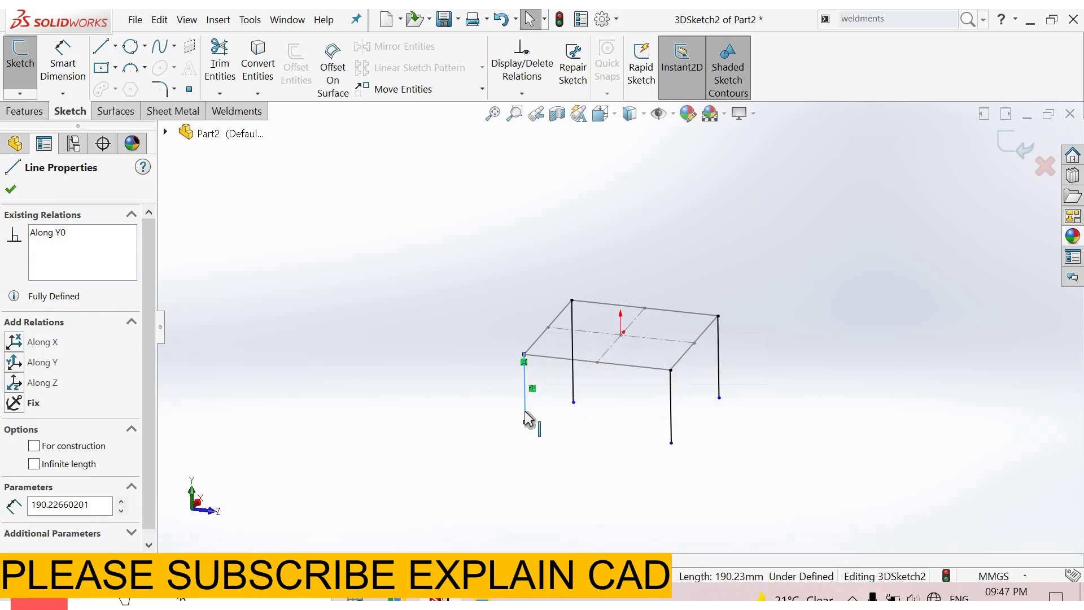
{"action": "key", "text": "Escape"}
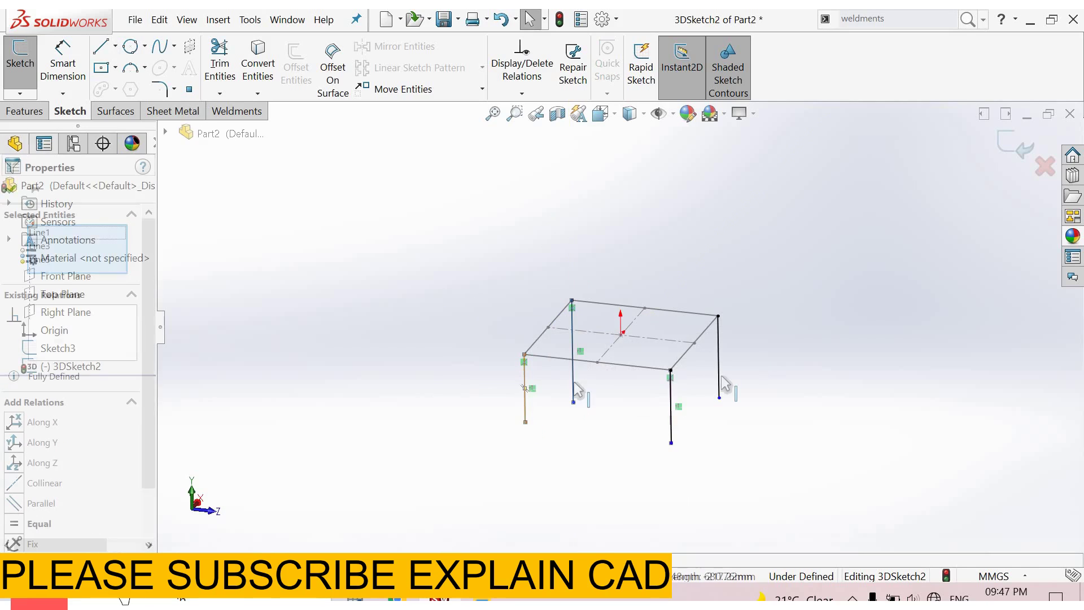
Select all four vertical leg lines and apply an Equal relation to them
{"action": "left_click", "coordinate": [722, 384], "text": "ctrl"}
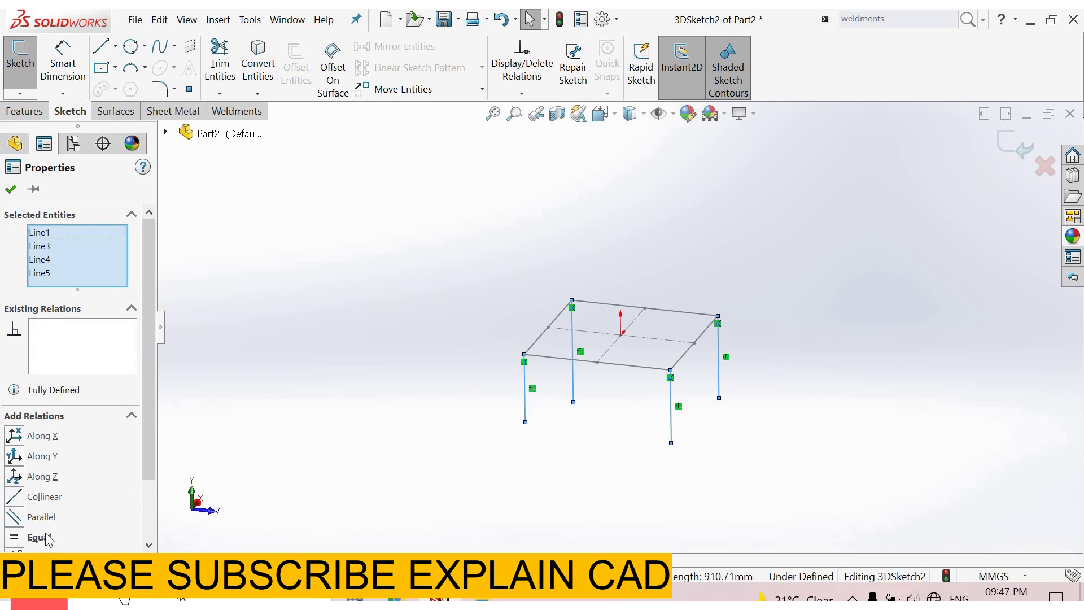
{"action": "left_click", "coordinate": [48, 538]}
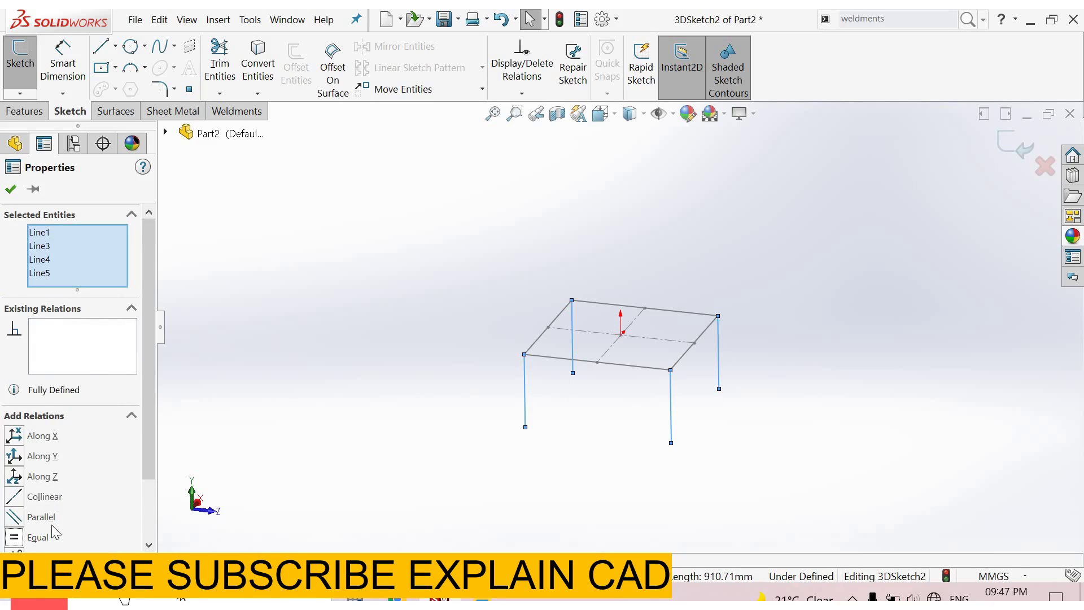
{"action": "left_click", "coordinate": [10, 188]}
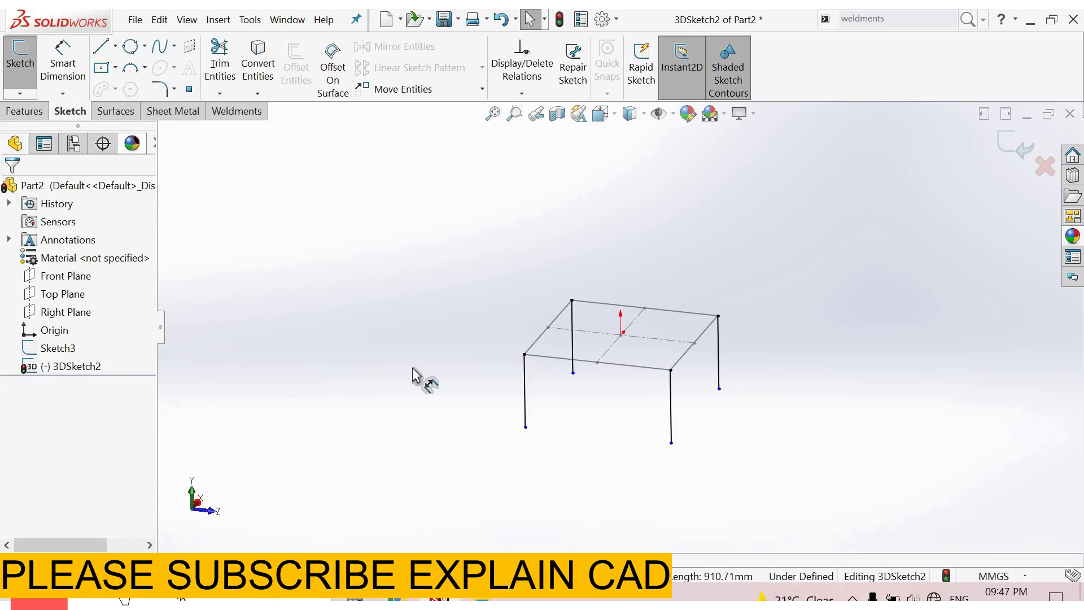
Dimension the front-right leg line's length to 250 mm and exit the 3D sketch
{"action": "left_click", "coordinate": [672, 423]}
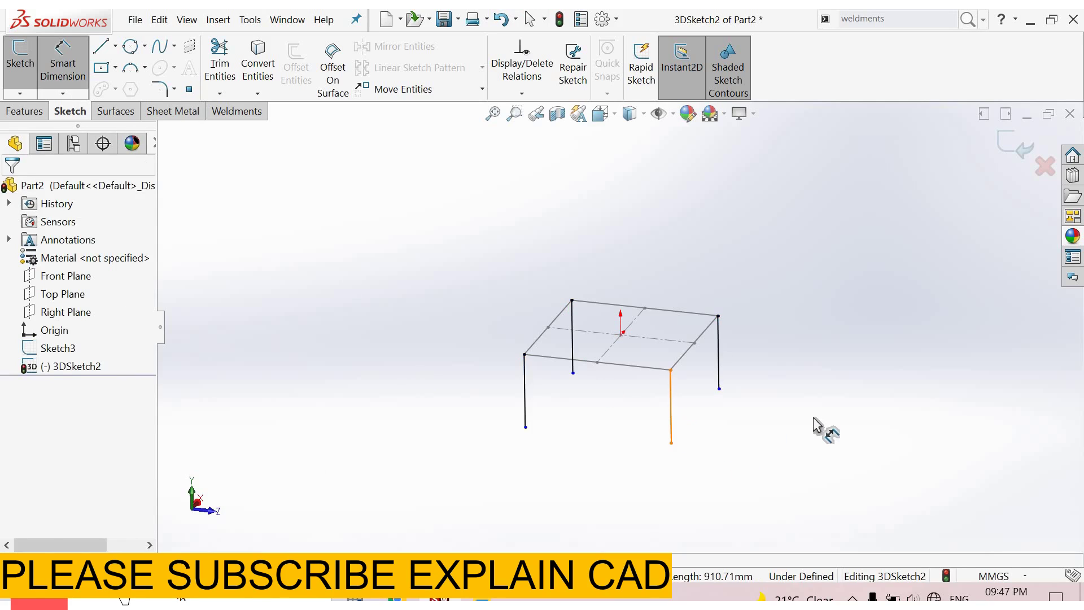
{"action": "left_click", "coordinate": [813, 421]}
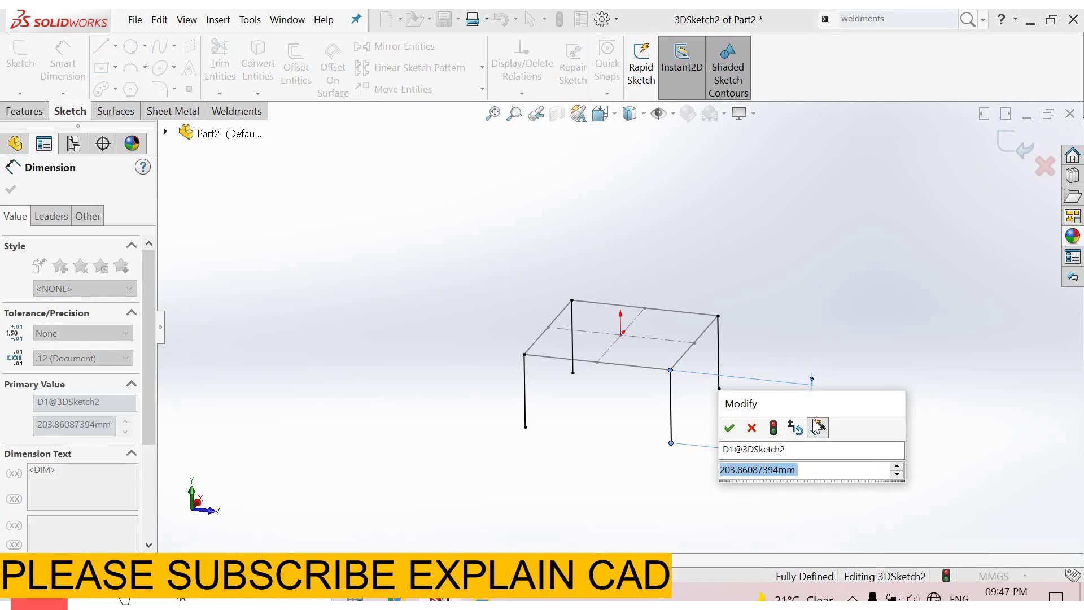
{"action": "type", "text": "250"}
{"action": "key", "text": "Return"}
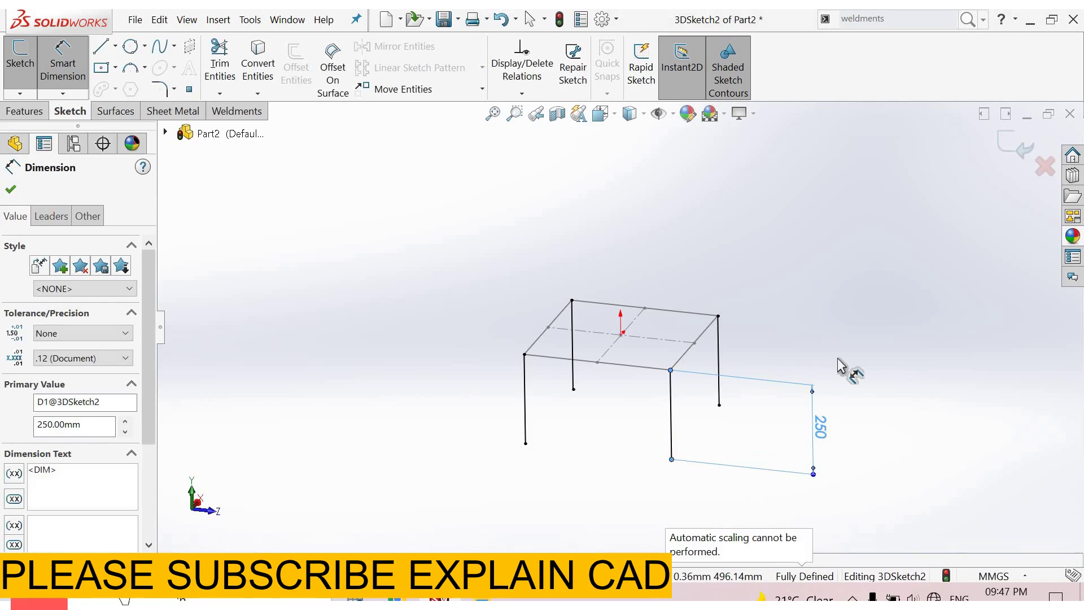
{"action": "right_click", "coordinate": [878, 421]}
{"action": "left_click", "coordinate": [904, 412]}
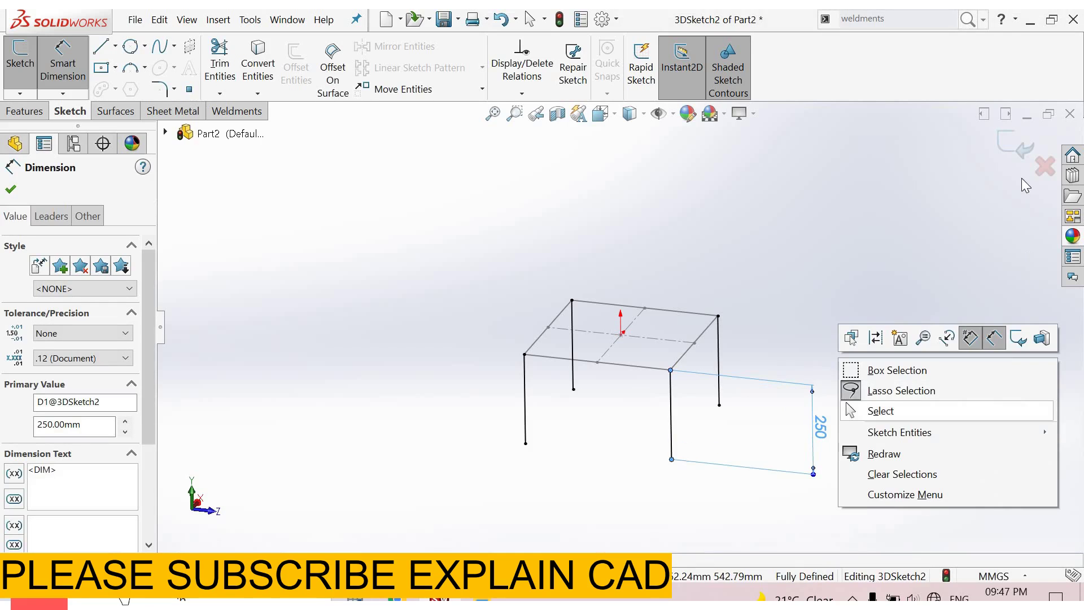
{"action": "left_click", "coordinate": [1017, 147]}
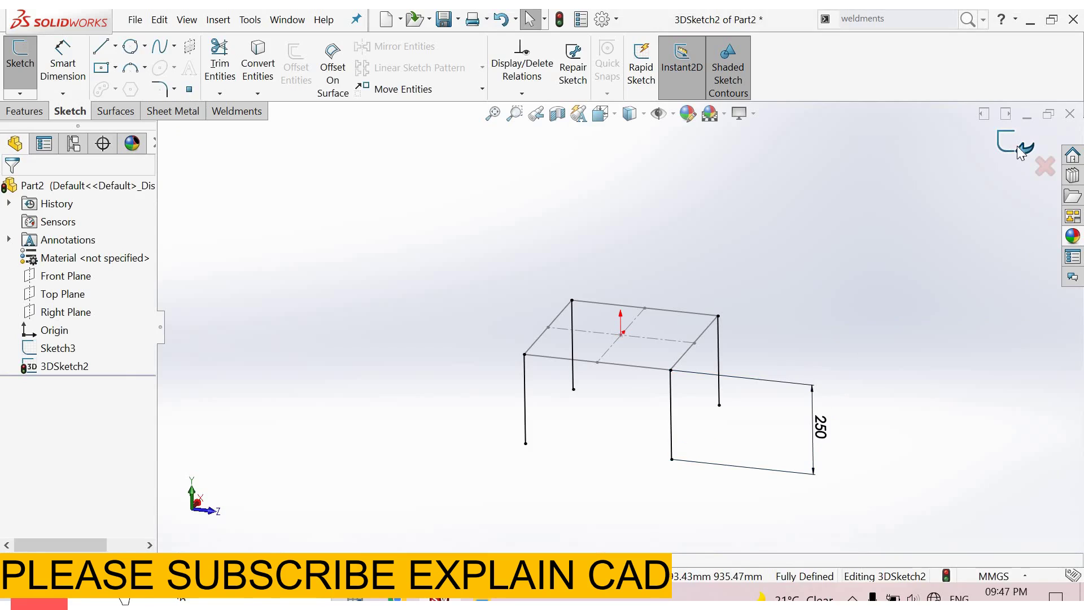
Start a structural member using the iso standard, rectangular tube type and 50 x 30 x 2.6 size
{"action": "left_click", "coordinate": [249, 111]}
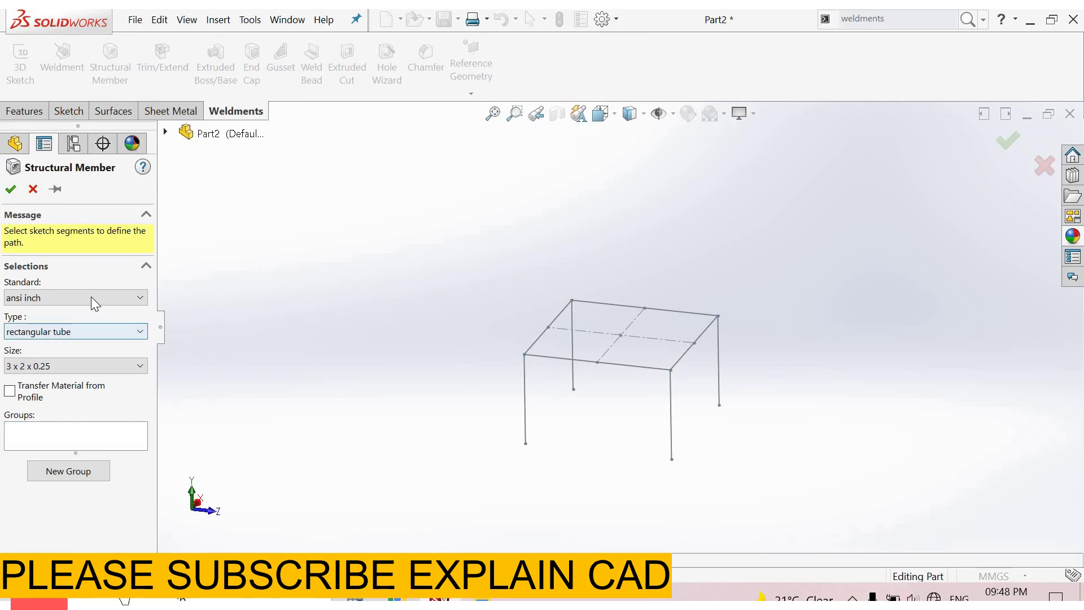
{"action": "left_click", "coordinate": [90, 296]}
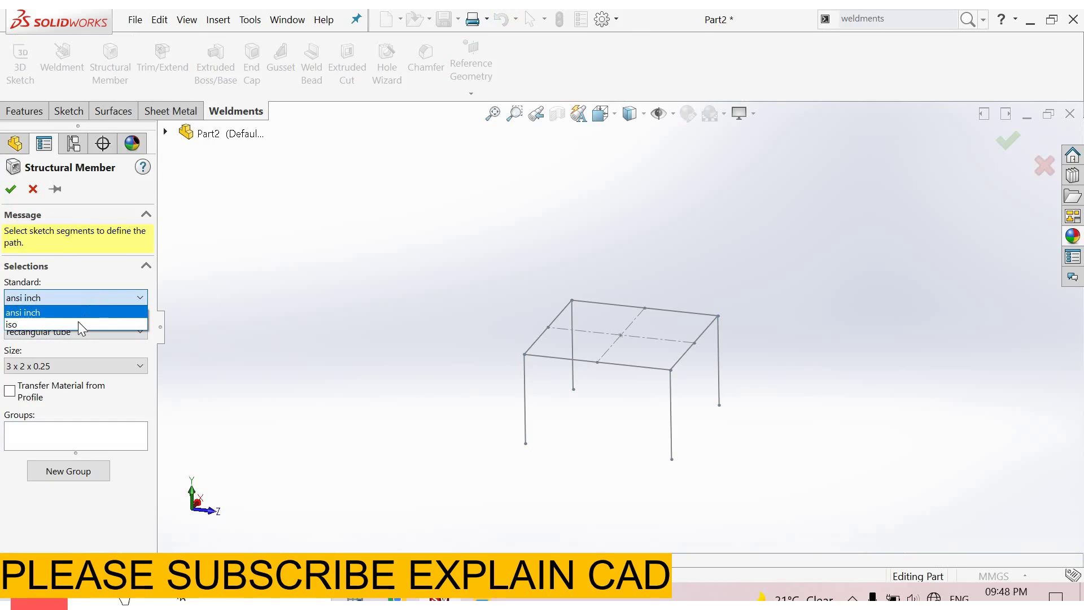
{"action": "left_click", "coordinate": [76, 320]}
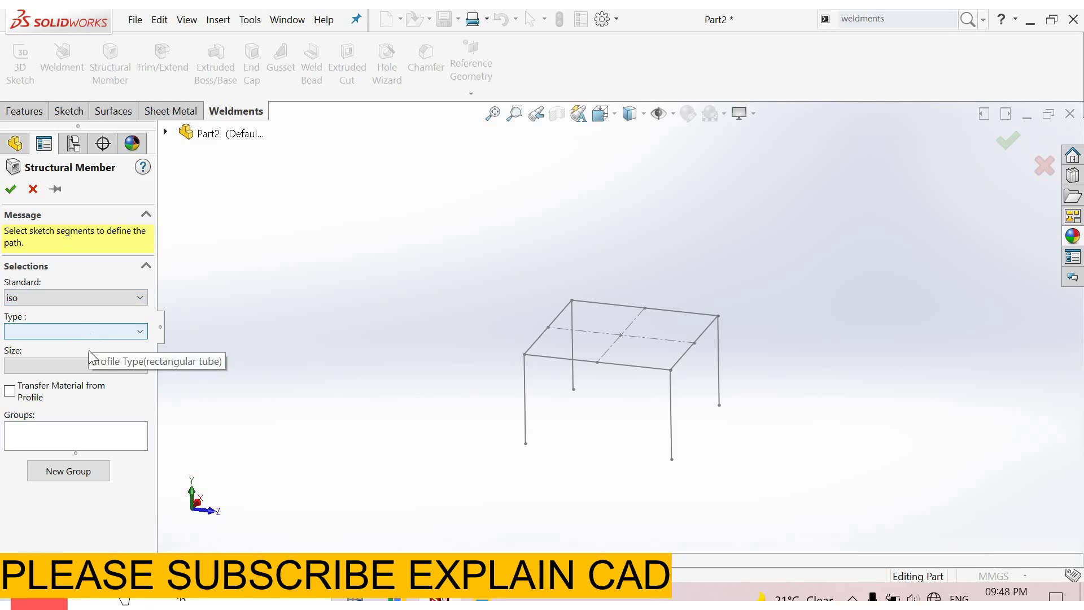
{"action": "left_click", "coordinate": [91, 331]}
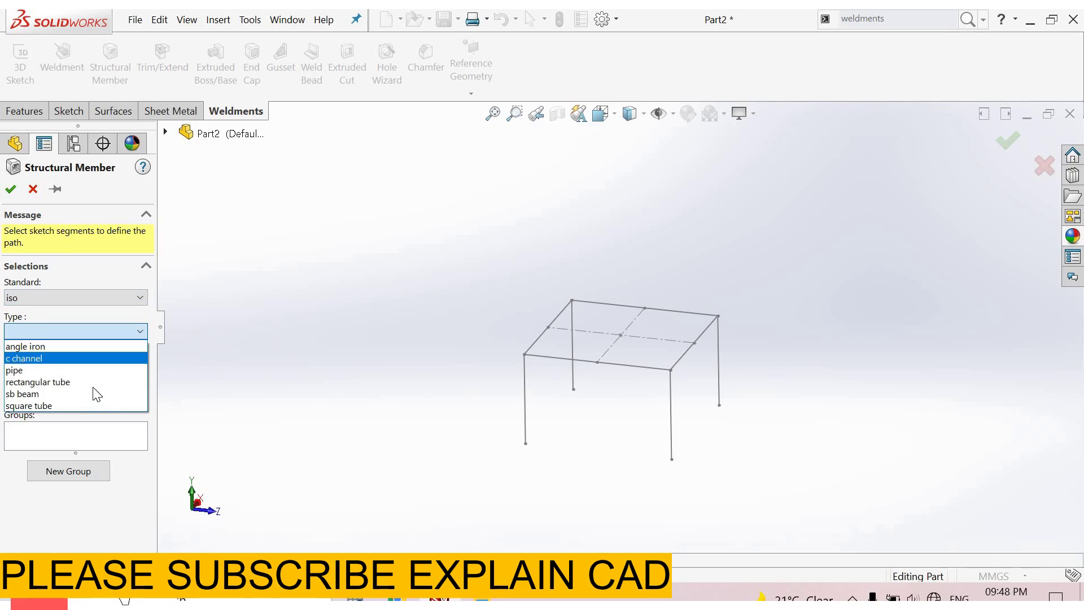
{"action": "key", "text": "Return"}
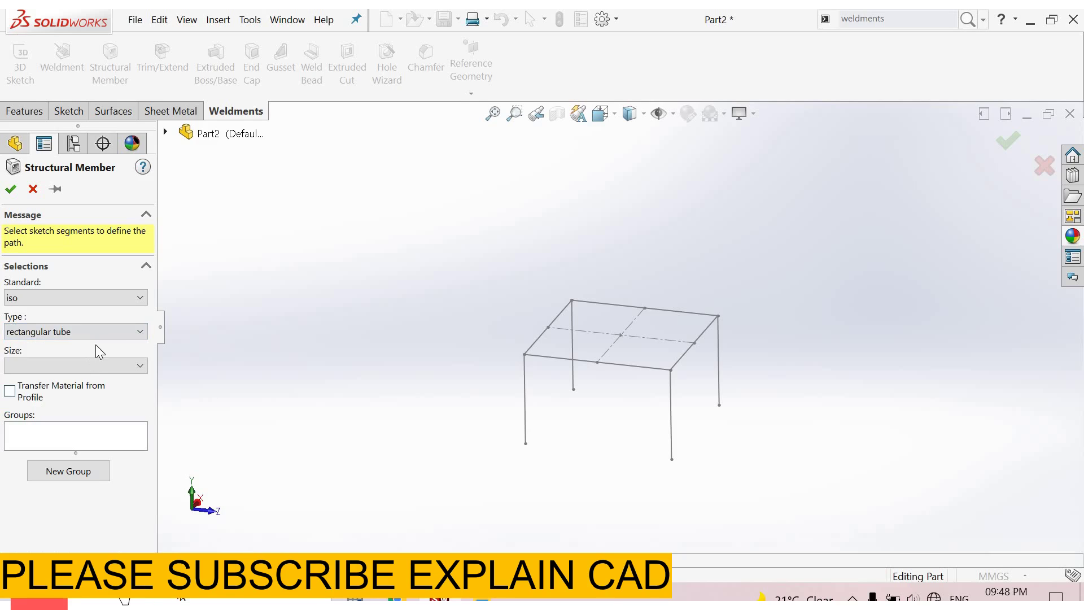
{"action": "left_click", "coordinate": [99, 335]}
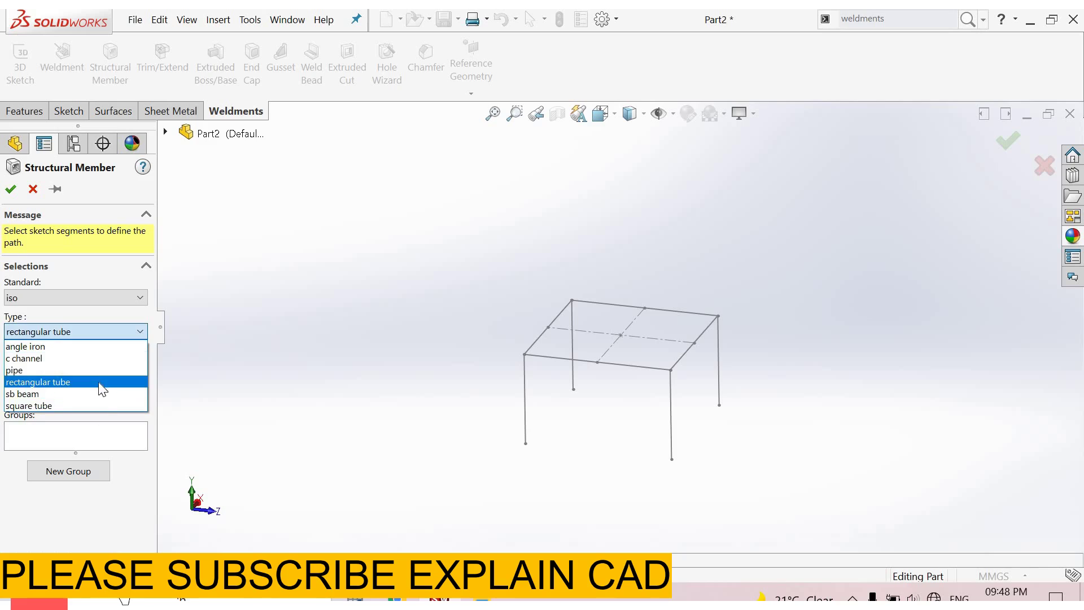
{"action": "key", "text": "Return"}
{"action": "left_click", "coordinate": [95, 365]}
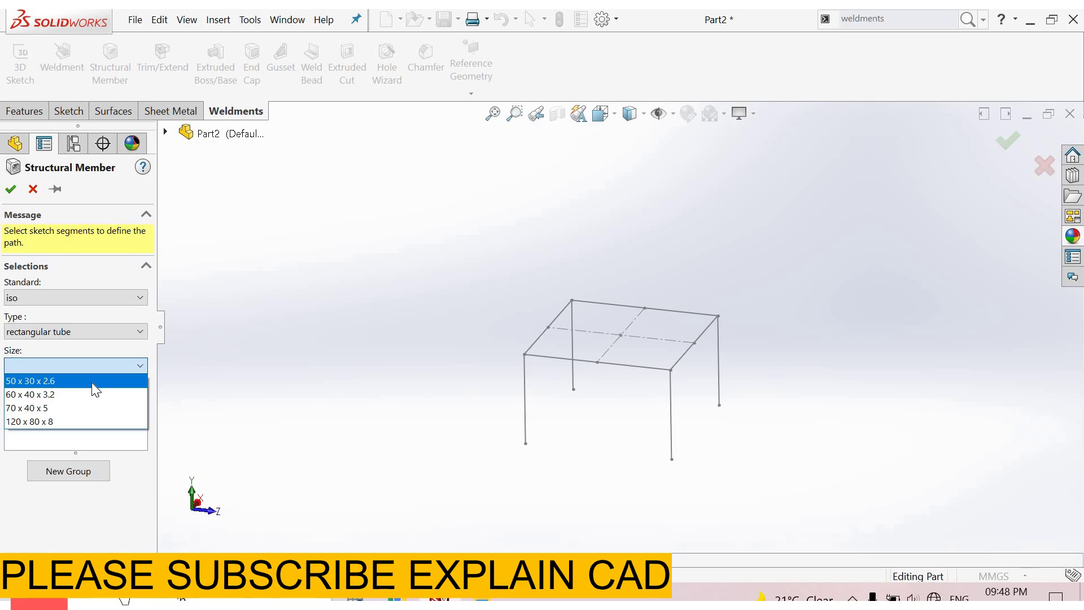
{"action": "left_click", "coordinate": [94, 390]}
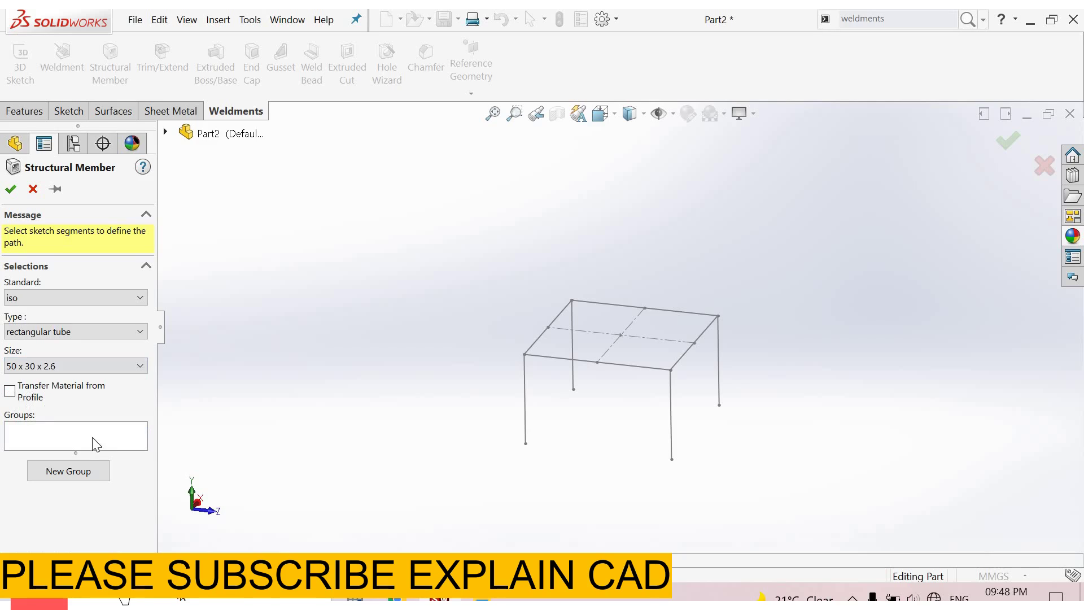
Select the four edges of the square top sketch as the path segments of the first group
{"action": "left_click", "coordinate": [668, 370]}
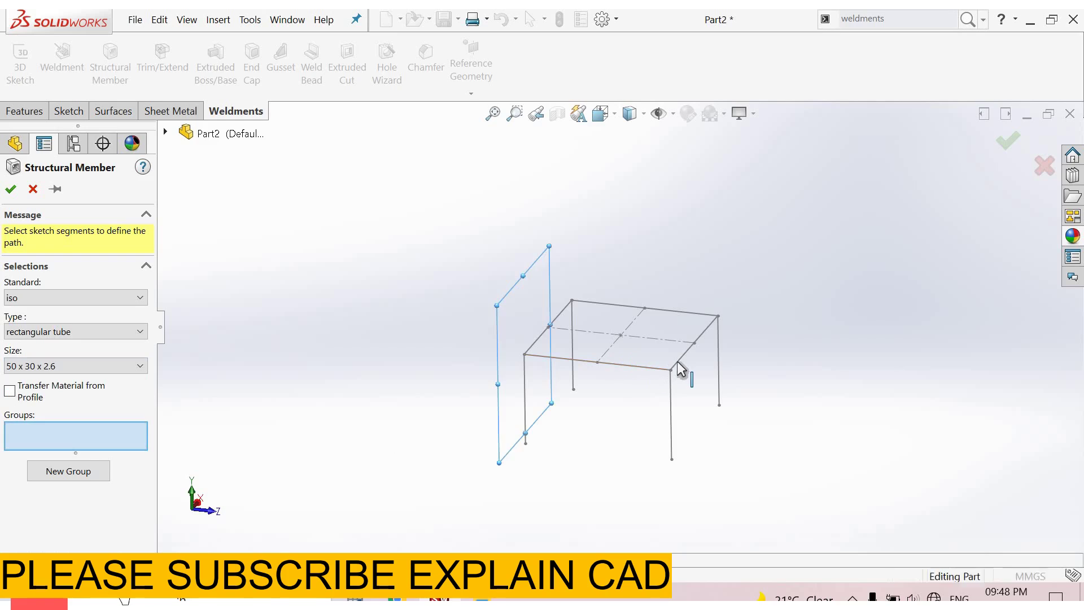
{"action": "left_click", "coordinate": [693, 318]}
{"action": "left_click", "coordinate": [699, 314]}
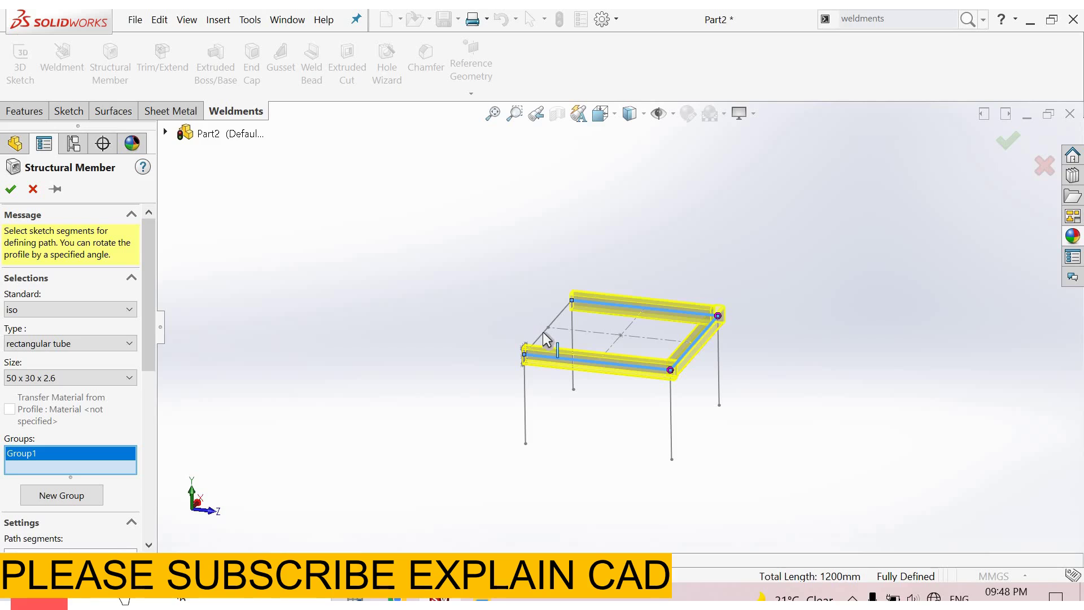
{"action": "left_click", "coordinate": [543, 333]}
Apply mitered corner treatment to the four joints of the square top frame
{"action": "middle_click_drag", "start_coordinate": [758, 388], "coordinate": [756, 399]}
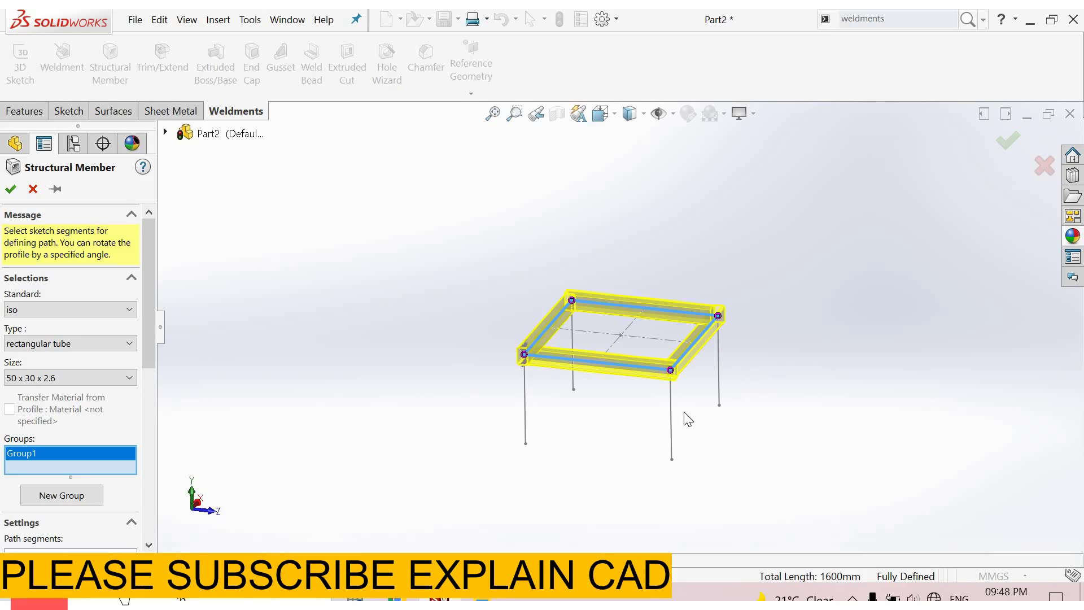
{"action": "scroll", "coordinate": [678, 413], "scroll_direction": "down", "scroll_amount": 5}
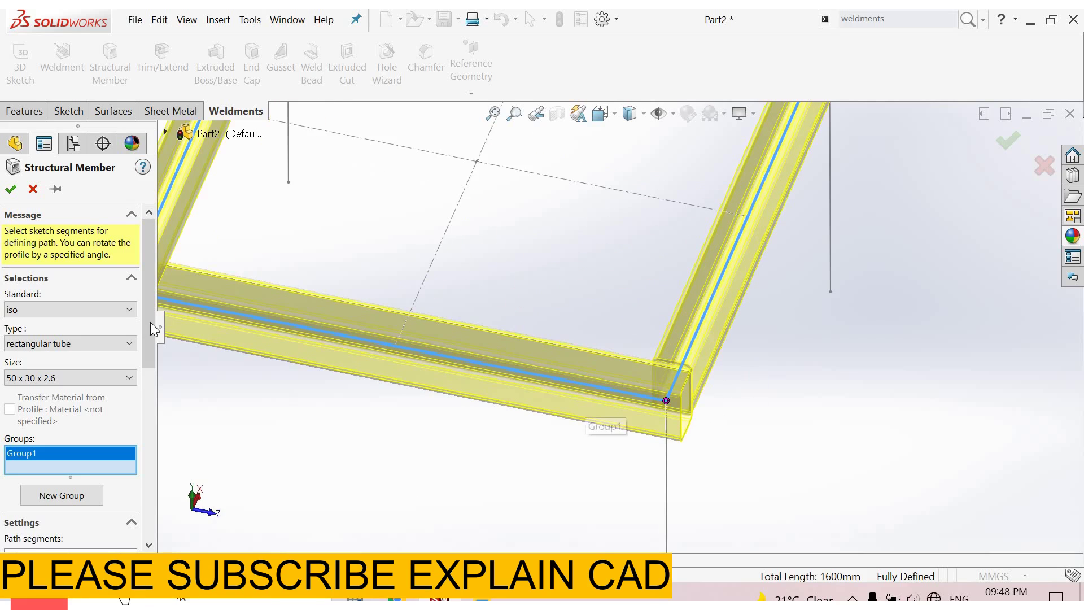
{"action": "scroll", "coordinate": [57, 422], "scroll_direction": "down", "scroll_amount": 5}
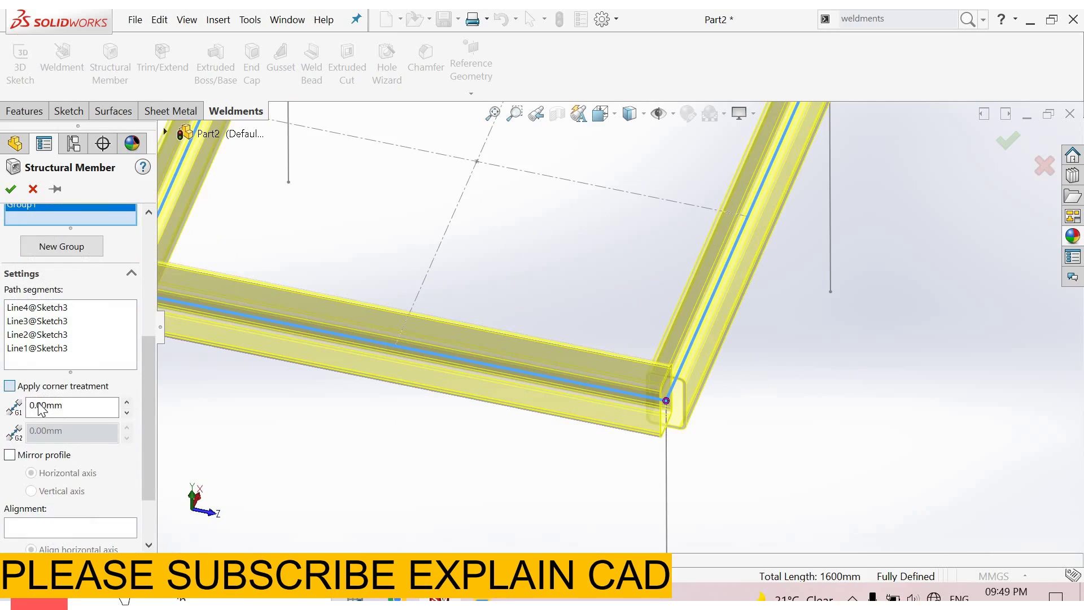
{"action": "left_click", "coordinate": [10, 386]}
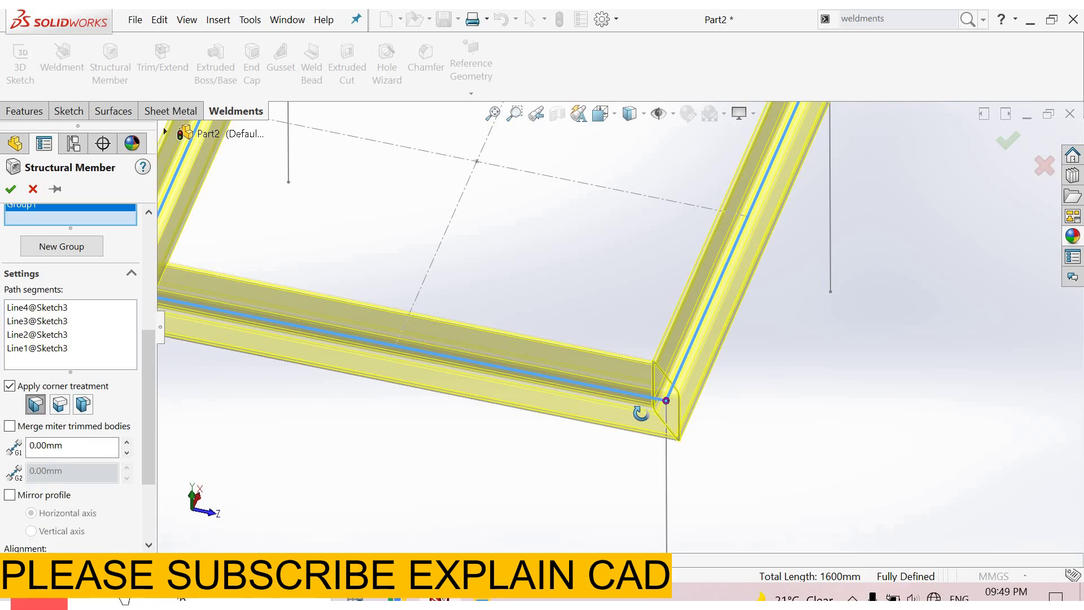
{"action": "scroll", "coordinate": [655, 404], "scroll_direction": "down", "scroll_amount": 3}
{"action": "middle_click_drag", "start_coordinate": [397, 350], "coordinate": [441, 486]}
{"action": "scroll", "coordinate": [441, 486], "scroll_direction": "up", "scroll_amount": 5}
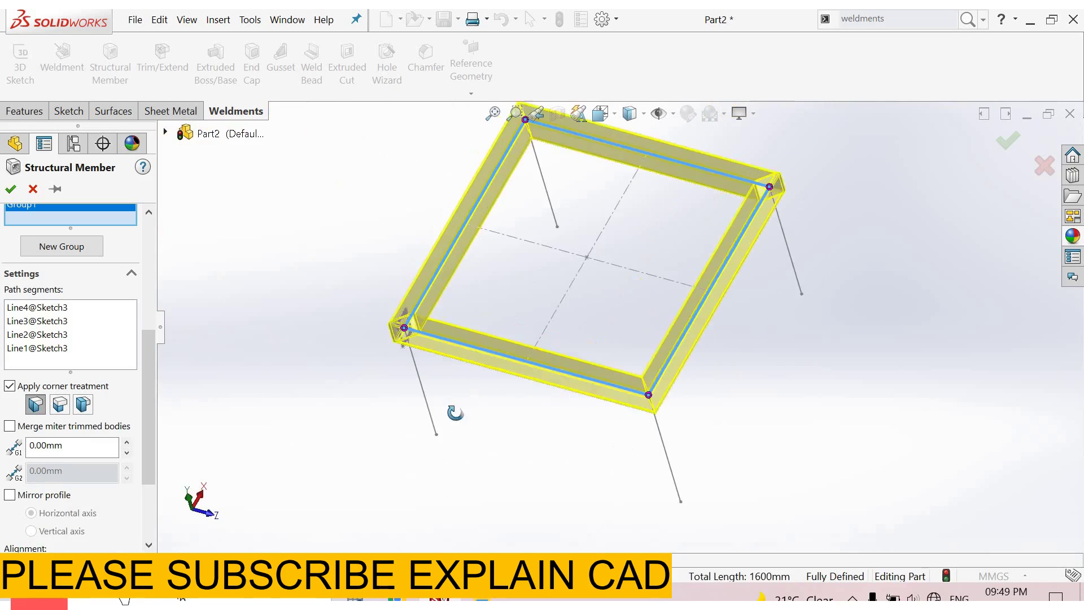
{"action": "scroll", "coordinate": [455, 413], "scroll_direction": "down", "scroll_amount": 8}
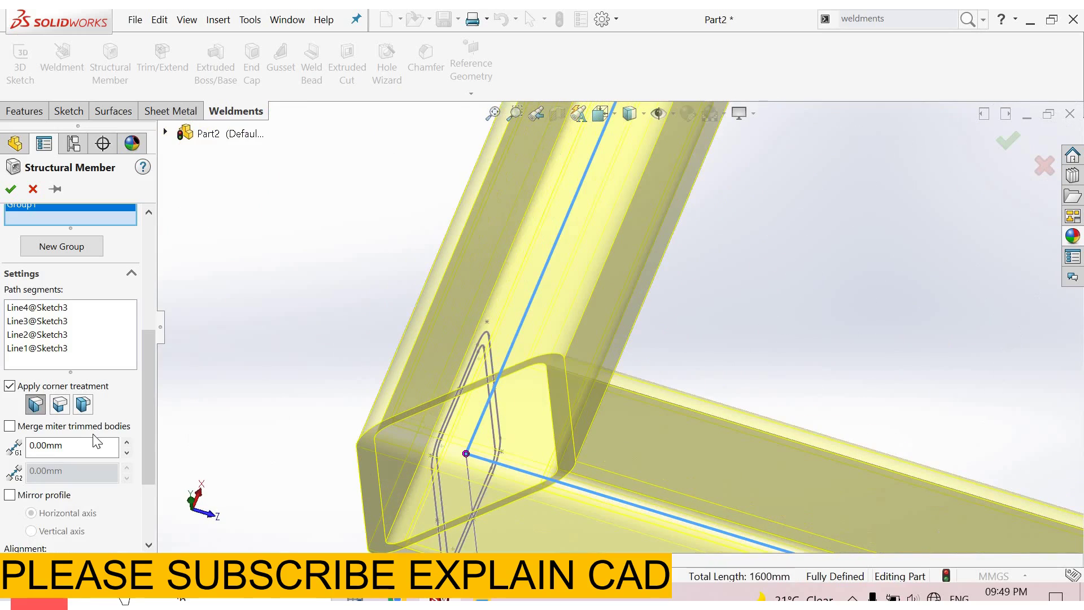
Try the butt-joint corner treatments on the top frame and restore the mitered corners
{"action": "left_click", "coordinate": [59, 405]}
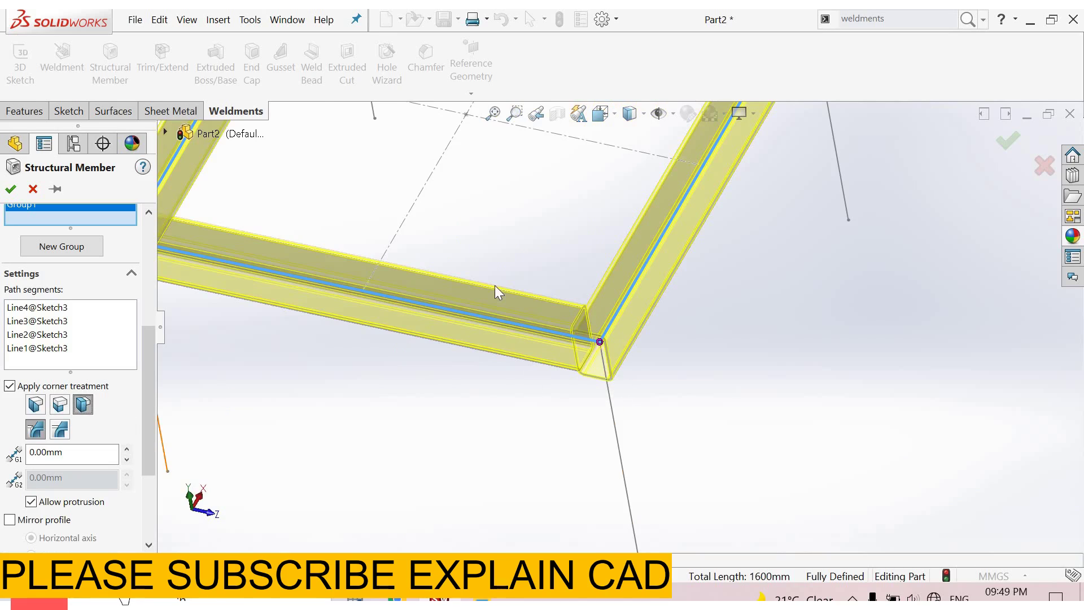
{"action": "scroll", "coordinate": [423, 279], "scroll_direction": "up", "scroll_amount": 5}
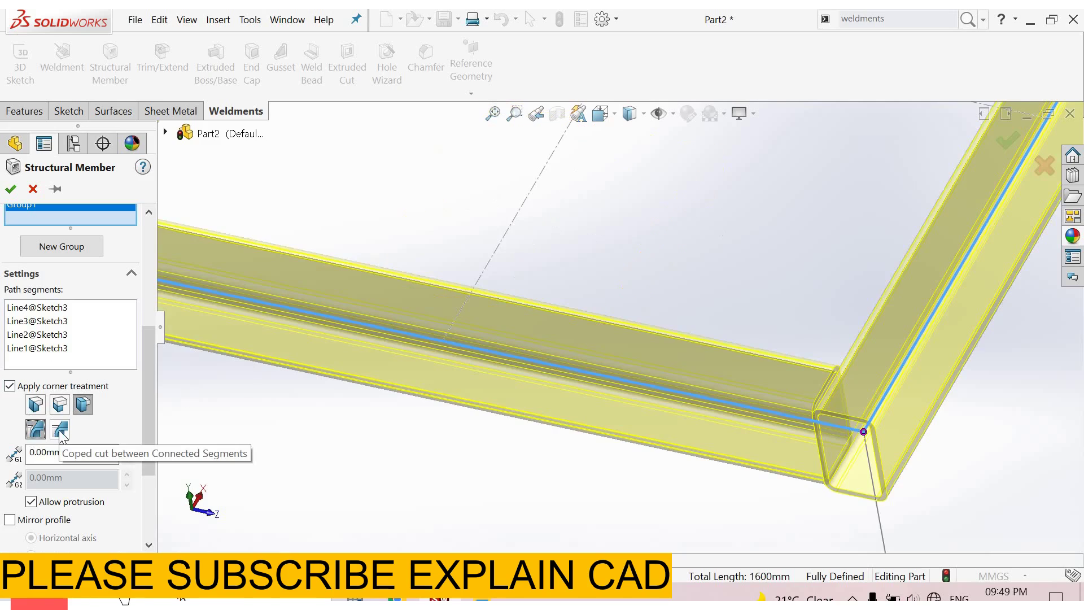
{"action": "left_click", "coordinate": [35, 404]}
Set the rotation angle of the top frame's tube profile to 90 degrees
{"action": "left_click_drag", "start_coordinate": [149, 339], "coordinate": [152, 402]}
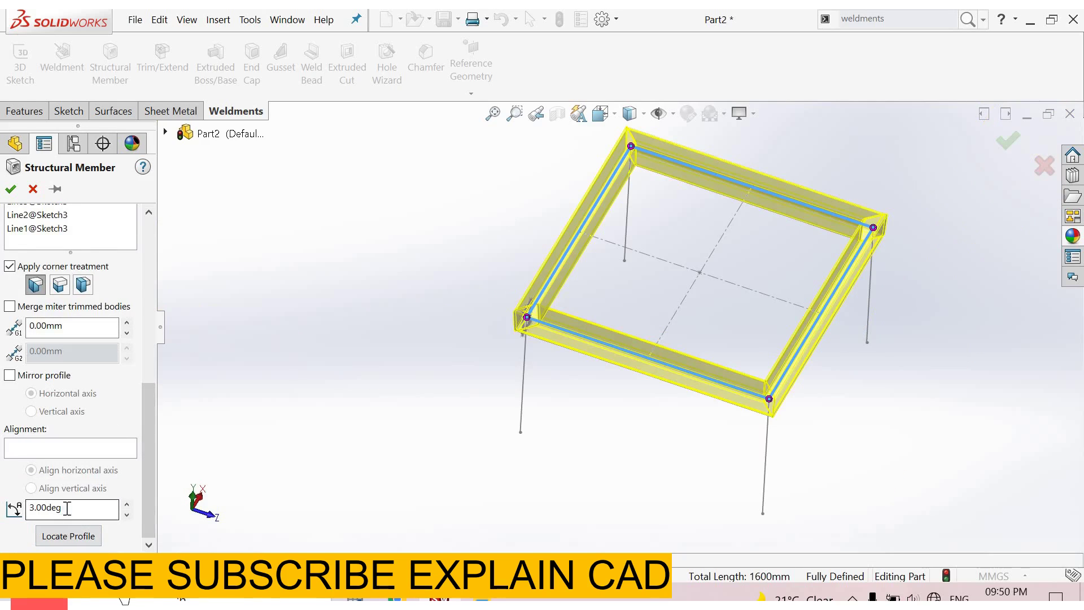
{"action": "double_click", "coordinate": [67, 508]}
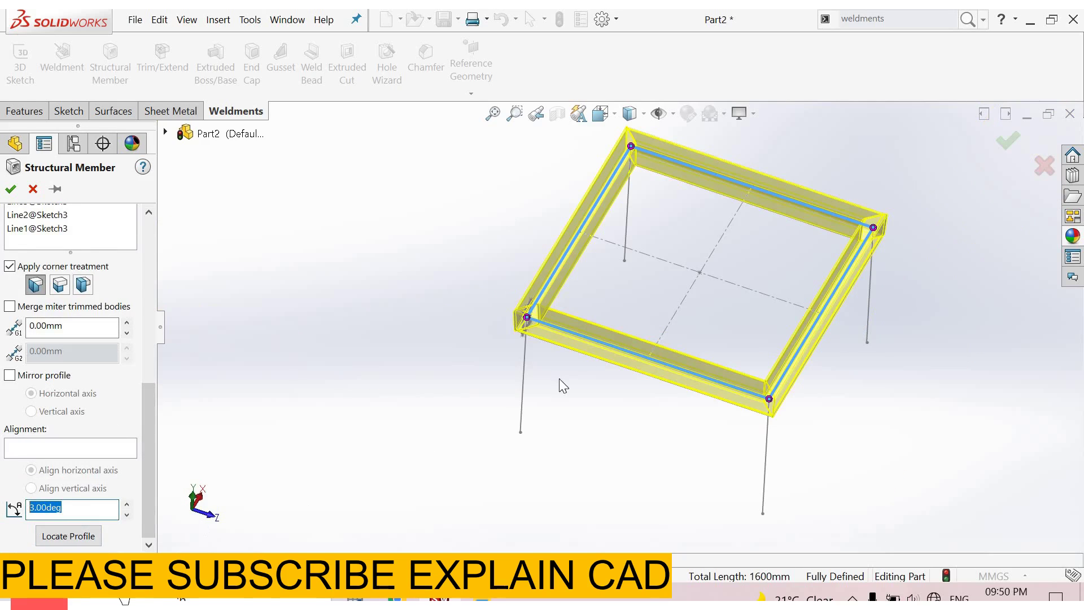
{"action": "scroll", "coordinate": [608, 351], "scroll_direction": "down", "scroll_amount": 3}
{"action": "mouse_move", "coordinate": [581, 363]}
{"action": "middle_mouse_down"}
{"action": "mouse_move", "coordinate": [548, 373]}
{"action": "mouse_move", "coordinate": [563, 357]}
{"action": "middle_mouse_up"}
{"action": "scroll", "coordinate": [563, 357], "scroll_direction": "down", "scroll_amount": 3}
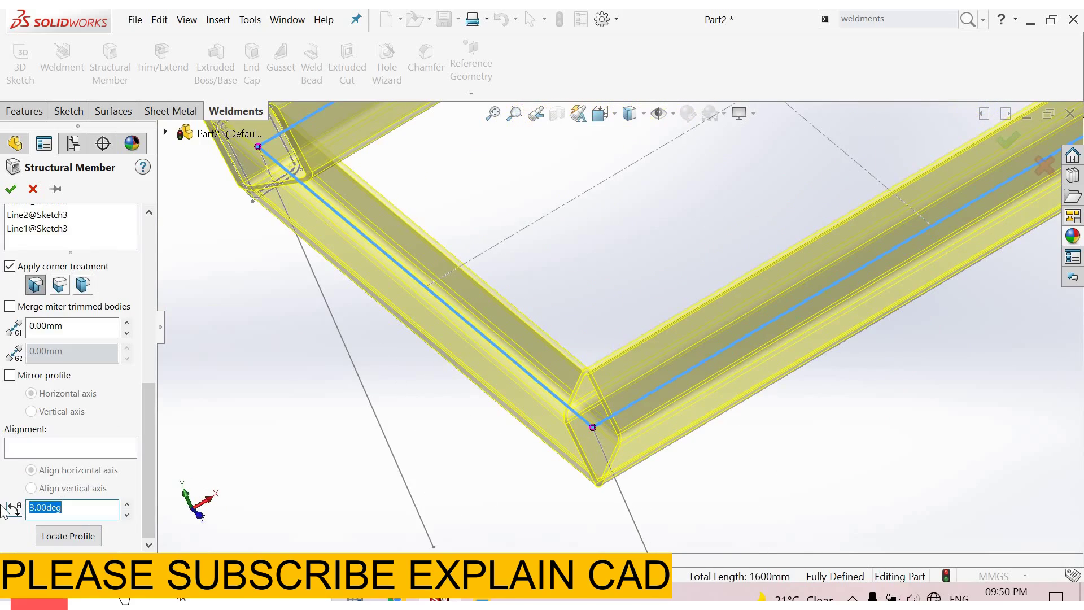
{"action": "type", "text": "90"}
{"action": "key", "text": "Return"}
{"action": "scroll", "coordinate": [640, 332], "scroll_direction": "up", "scroll_amount": 3}
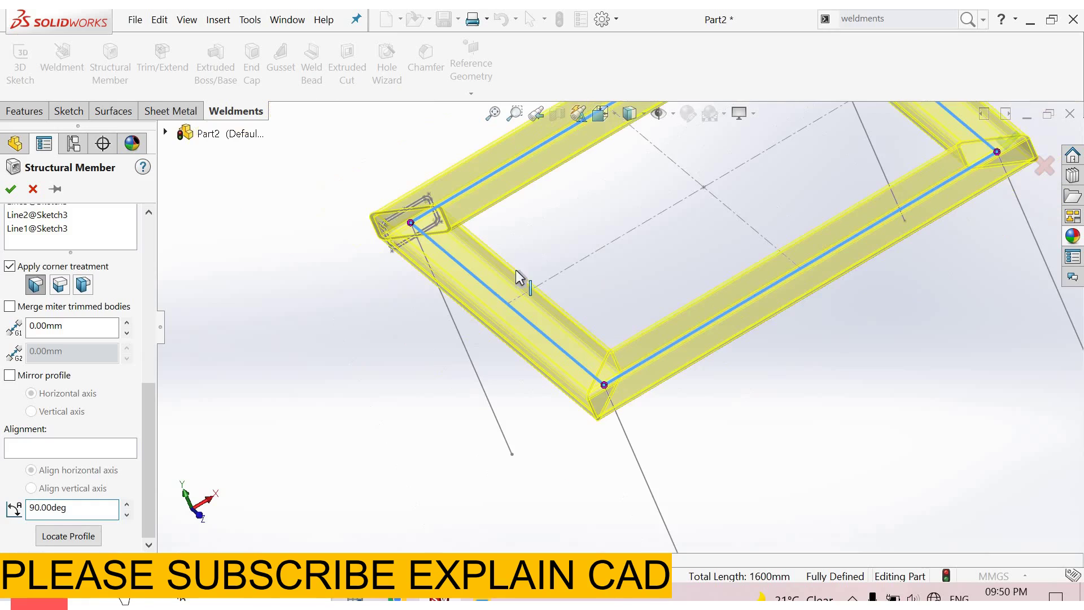
{"action": "scroll", "coordinate": [643, 355], "scroll_direction": "down", "scroll_amount": 1}
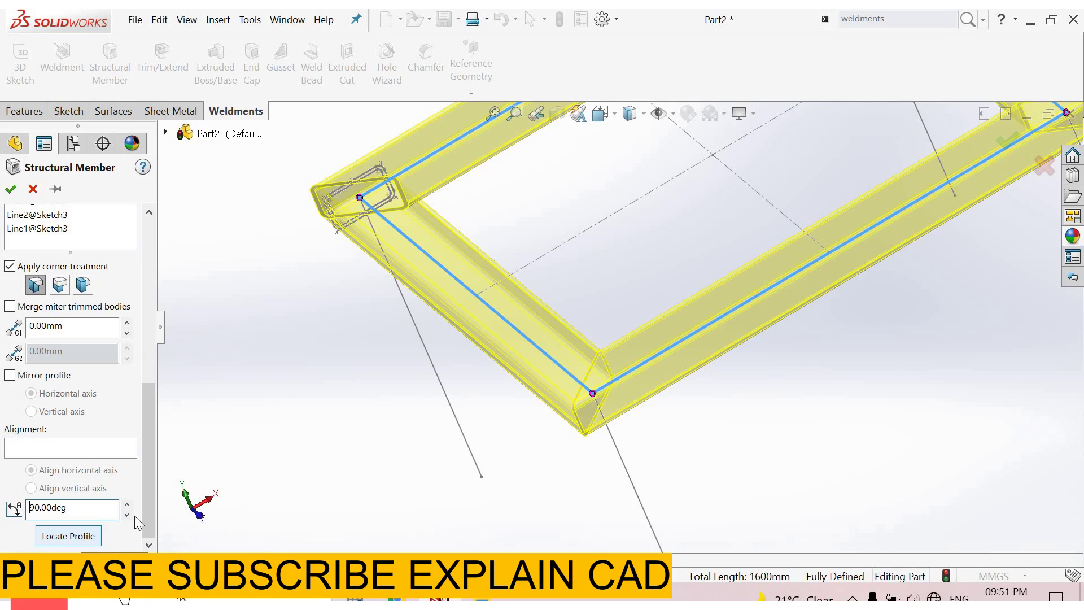
Try locating the tube profile with its upper outer corner on the path lines
{"action": "left_click", "coordinate": [67, 535]}
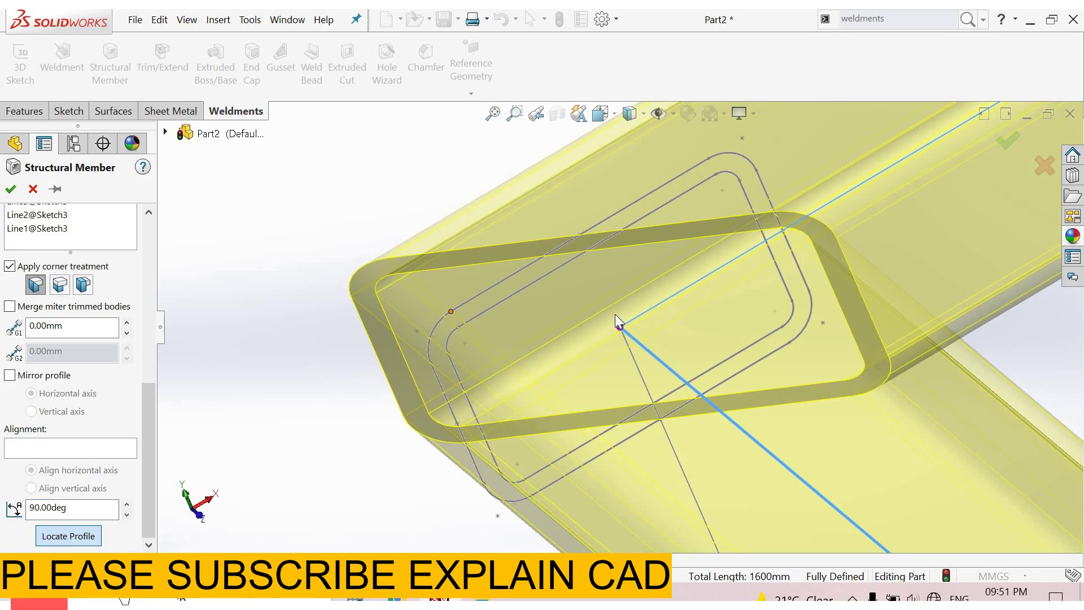
{"action": "scroll", "coordinate": [389, 375], "scroll_direction": "down", "scroll_amount": 1}
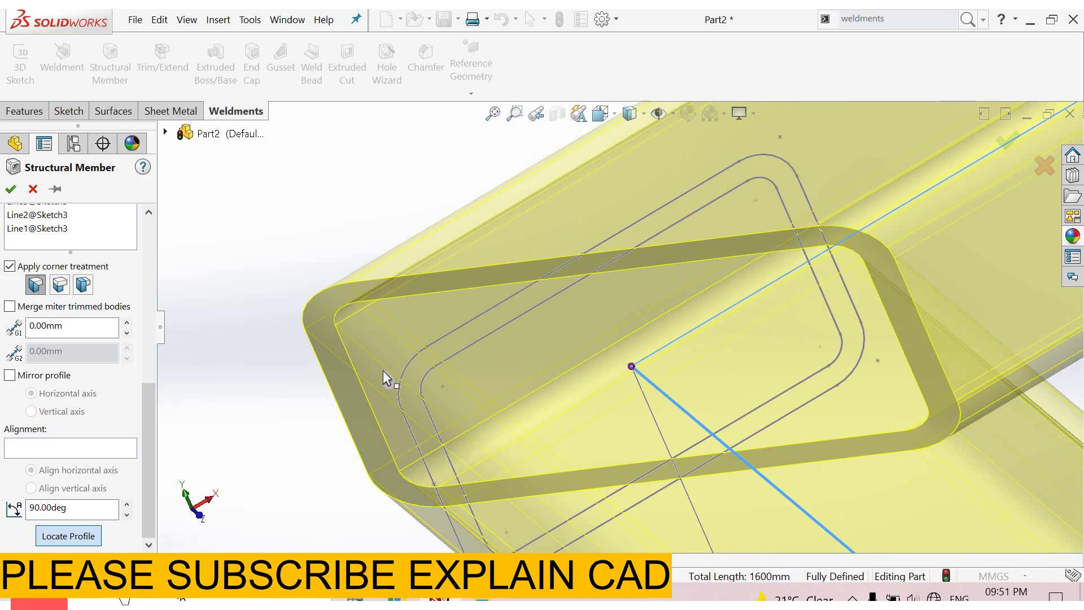
{"action": "middle_click_drag", "start_coordinate": [845, 393], "coordinate": [771, 361]}
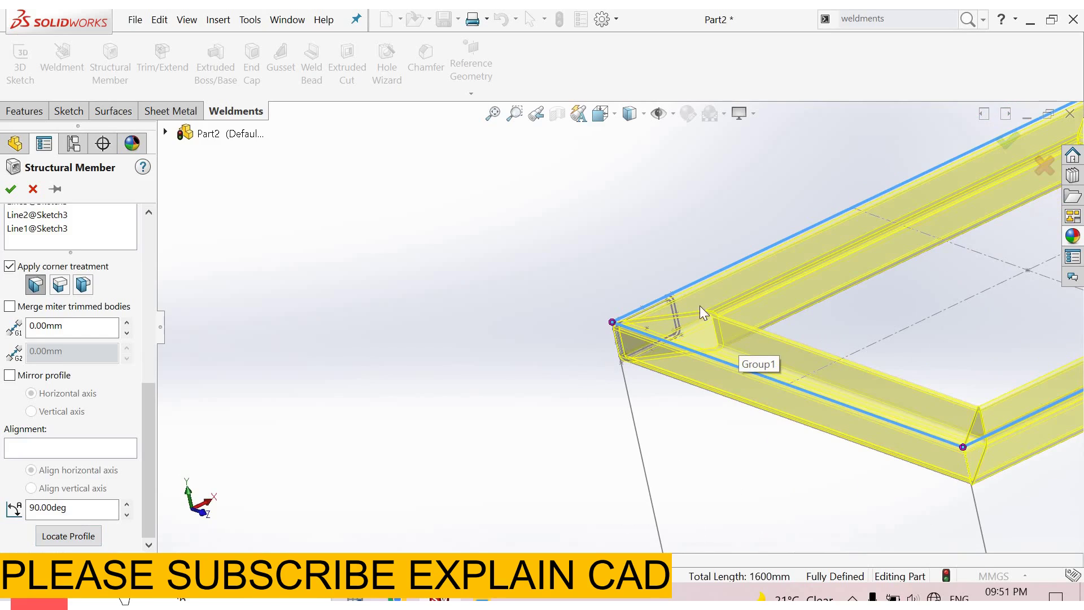
Locate the tube profile with its lower outer corner on the path lines and finish the top frame's structural member
{"action": "left_click", "coordinate": [88, 539]}
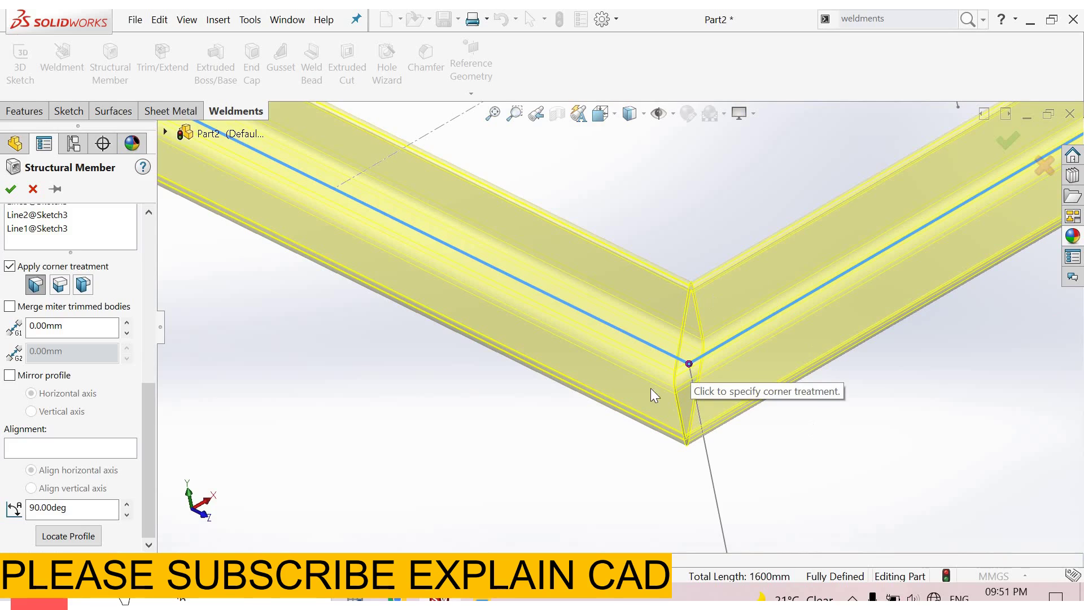
{"action": "scroll", "coordinate": [177, 395], "scroll_direction": "up", "scroll_amount": 4}
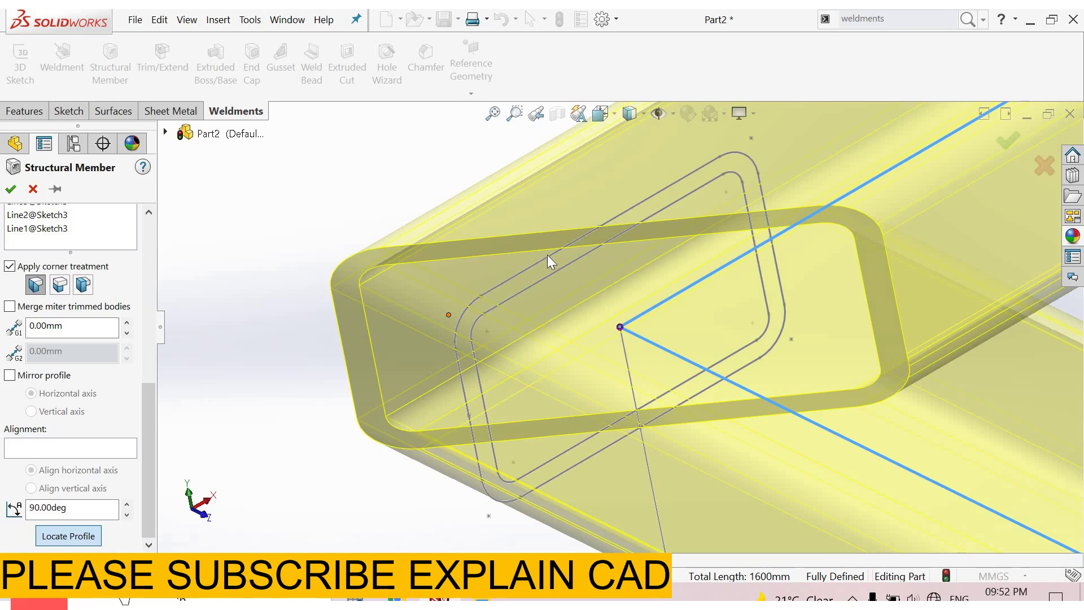
{"action": "left_click", "coordinate": [487, 334]}
{"action": "left_click", "coordinate": [531, 516]}
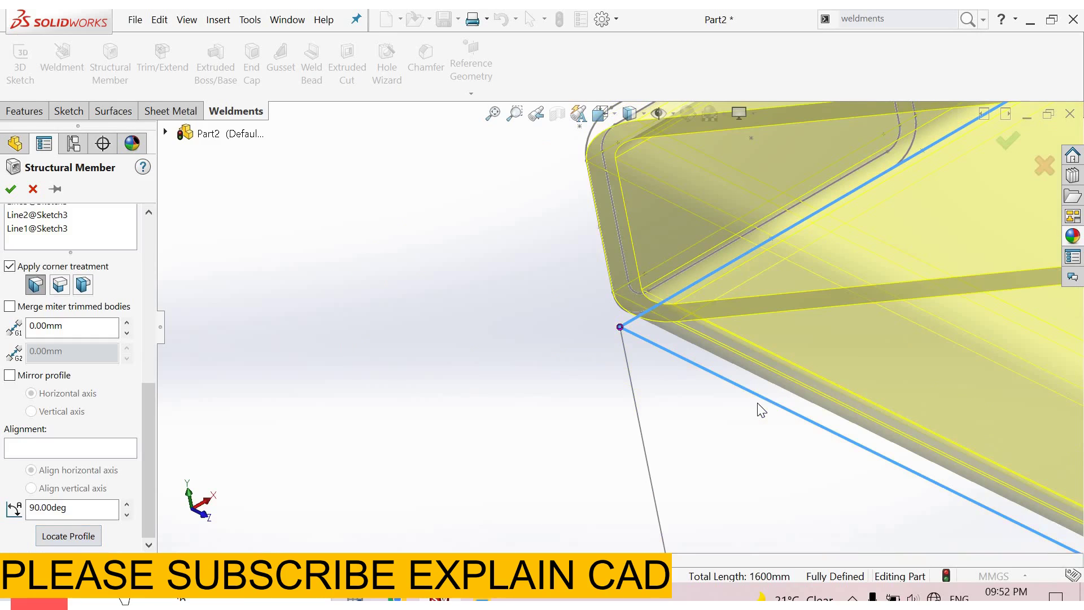
{"action": "left_click", "coordinate": [13, 190]}
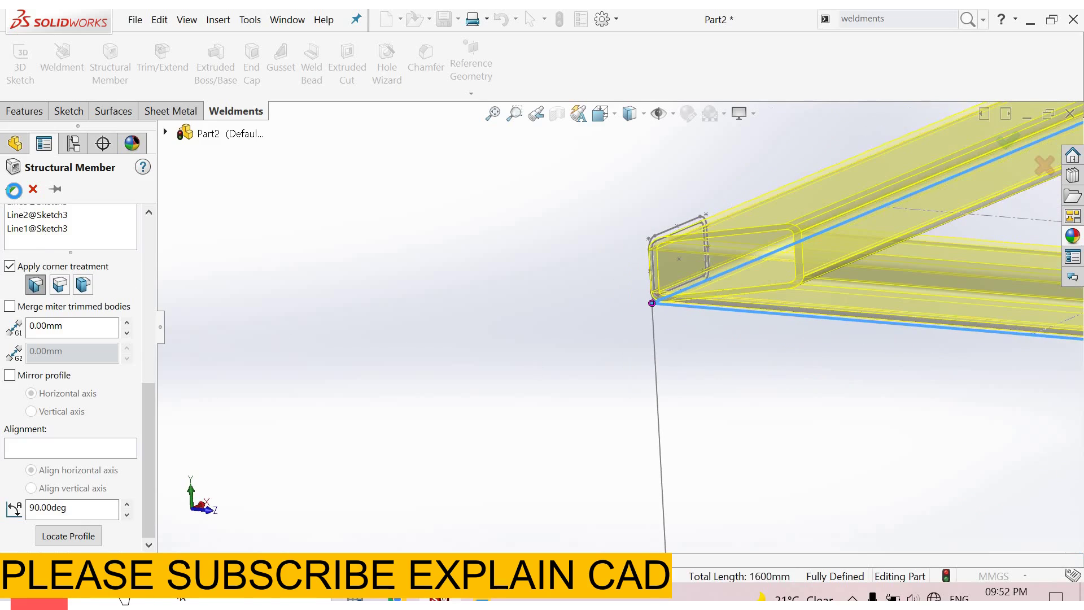
{"action": "key", "text": "Return"}
{"action": "scroll", "coordinate": [835, 355], "scroll_direction": "up", "scroll_amount": 5}
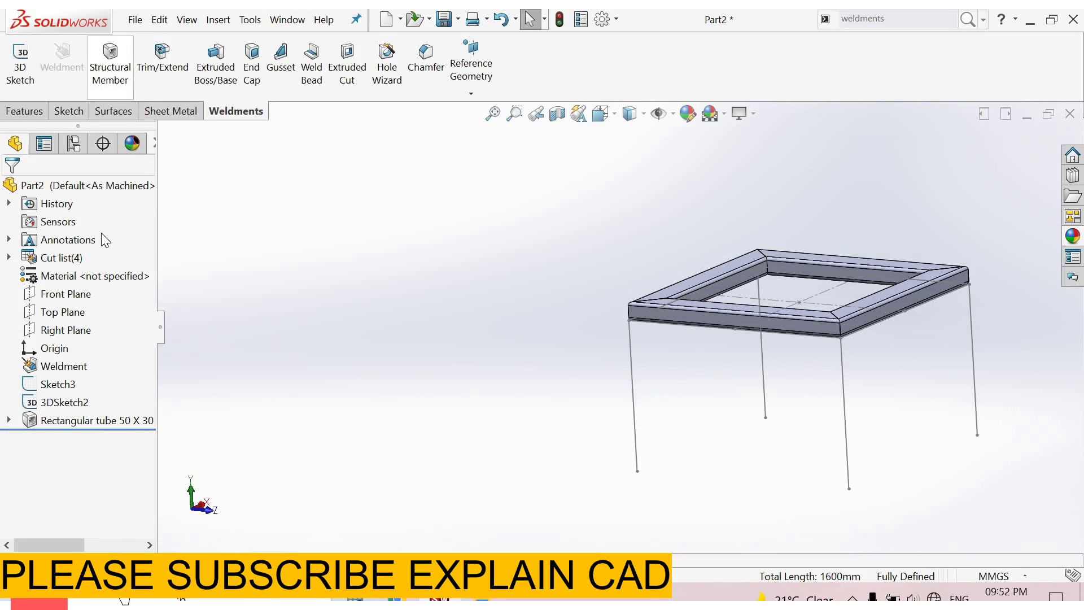
Start a structural member in iso rectangular tube, size 50 x 30 x 2.6, along the first vertical leg line
{"action": "left_click", "coordinate": [110, 66]}
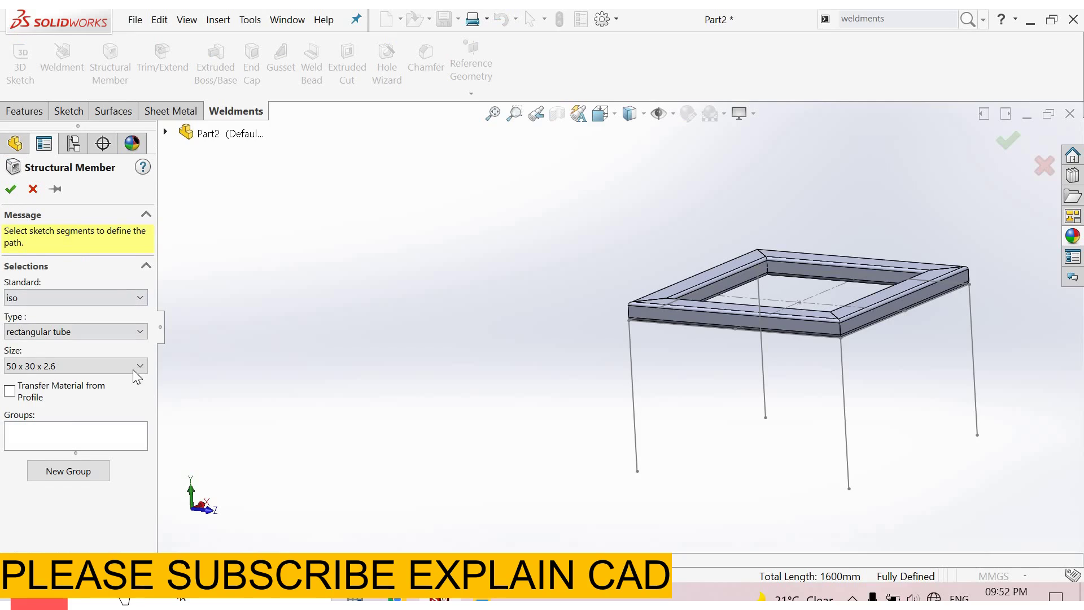
{"action": "left_click", "coordinate": [94, 366]}
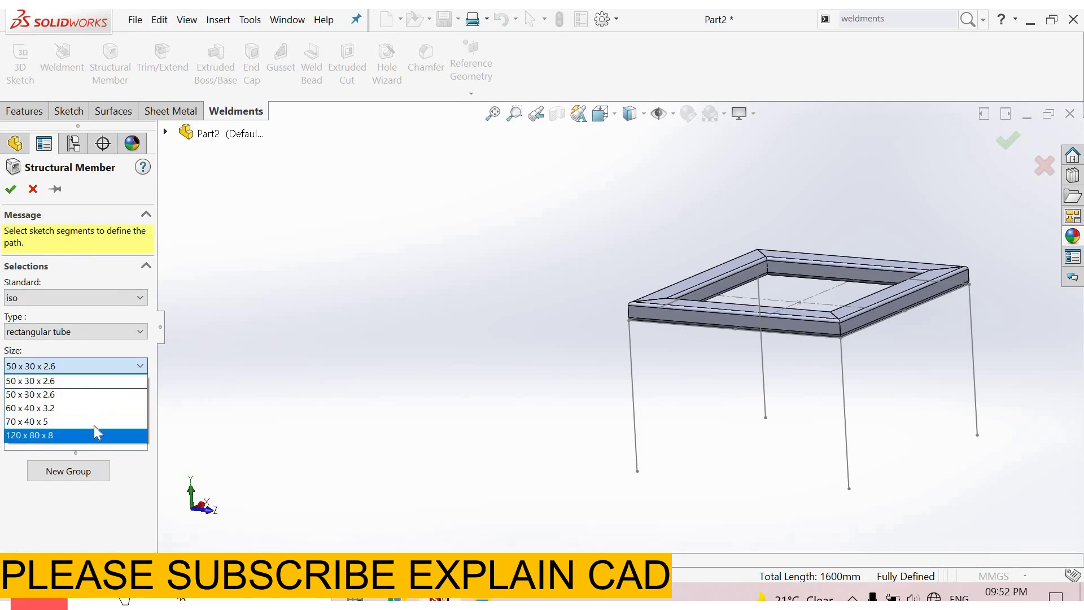
{"action": "left_click", "coordinate": [87, 385]}
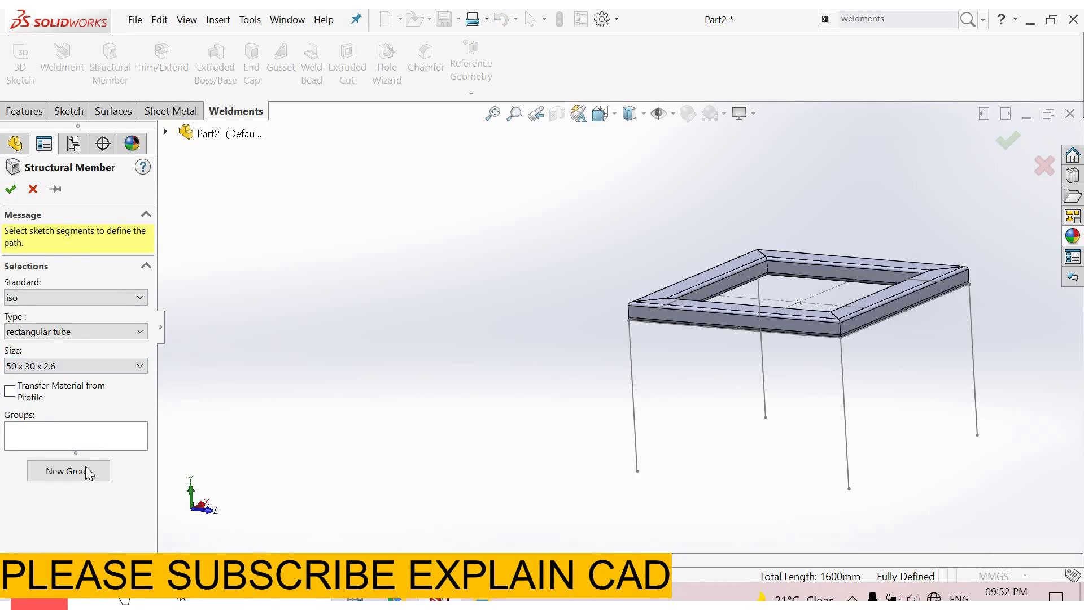
{"action": "left_click", "coordinate": [634, 407]}
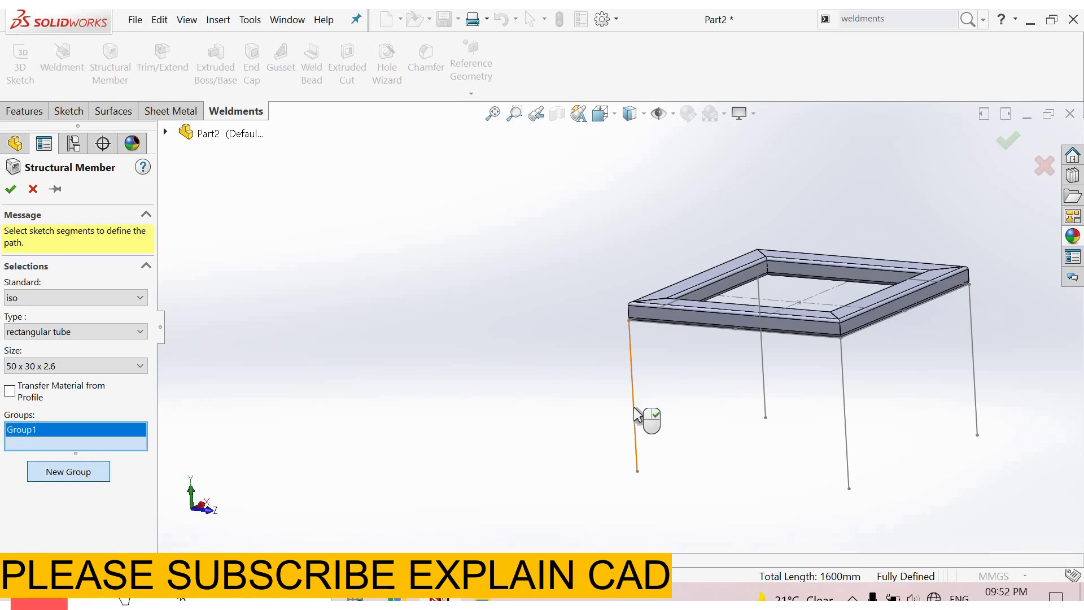
{"action": "scroll", "coordinate": [670, 365], "scroll_direction": "down", "scroll_amount": 4}
{"action": "middle_click_drag", "start_coordinate": [670, 365], "coordinate": [677, 395]}
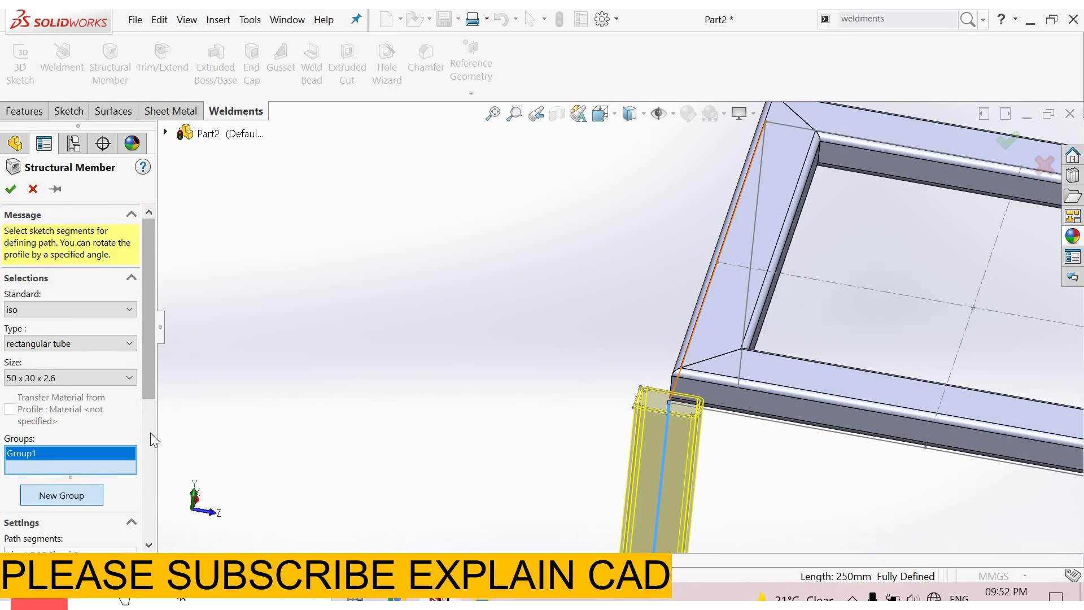
Locate the first leg's profile by its outer corner so the tube sits inside the frame corner, and finish the member
{"action": "left_click_drag", "start_coordinate": [155, 438], "coordinate": [151, 480]}
{"action": "scroll", "coordinate": [130, 533], "scroll_direction": "down", "scroll_amount": 5}
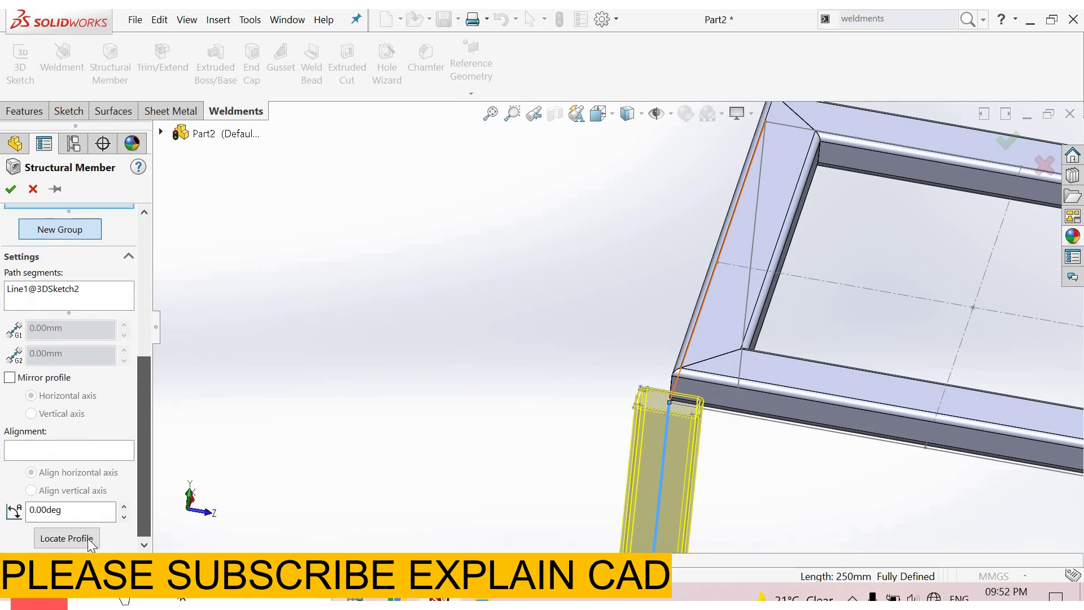
{"action": "scroll", "coordinate": [672, 406], "scroll_direction": "down", "scroll_amount": 10}
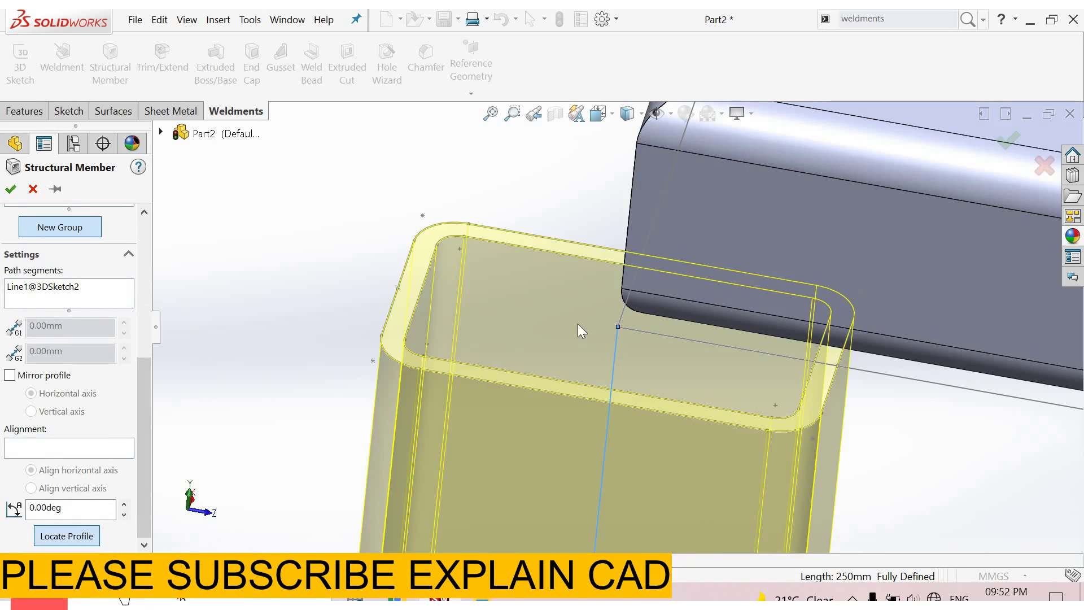
{"action": "left_click", "coordinate": [371, 361]}
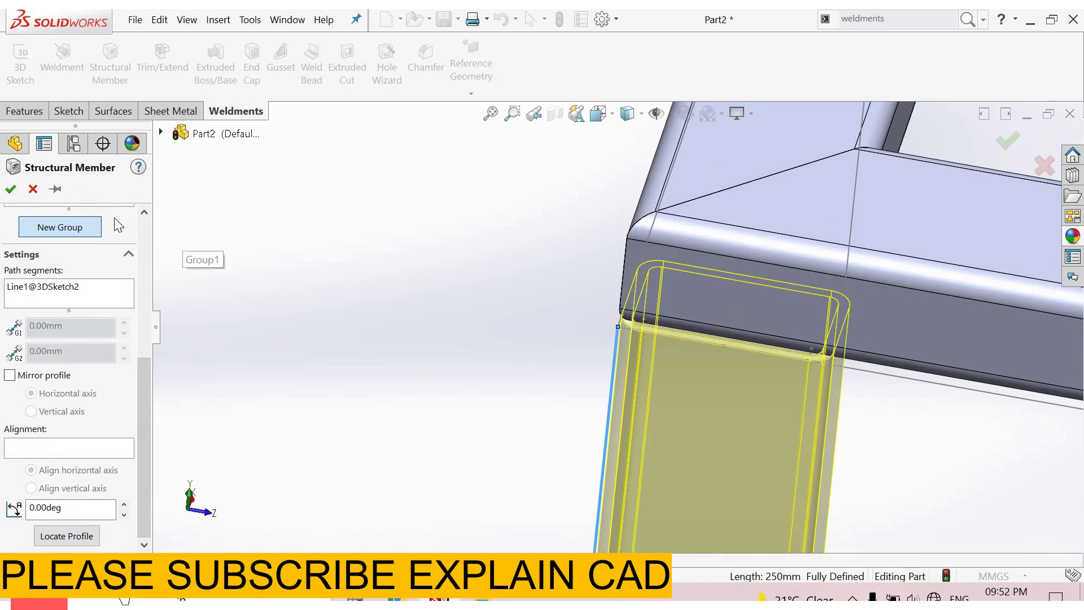
{"action": "key", "text": "Return"}
Add a 50 x 30 x 2.6 rectangular tube leg at the corner diagonally opposite the first leg, locating its profile by the outer corner
{"action": "middle_click_drag", "start_coordinate": [765, 261], "coordinate": [560, 371]}
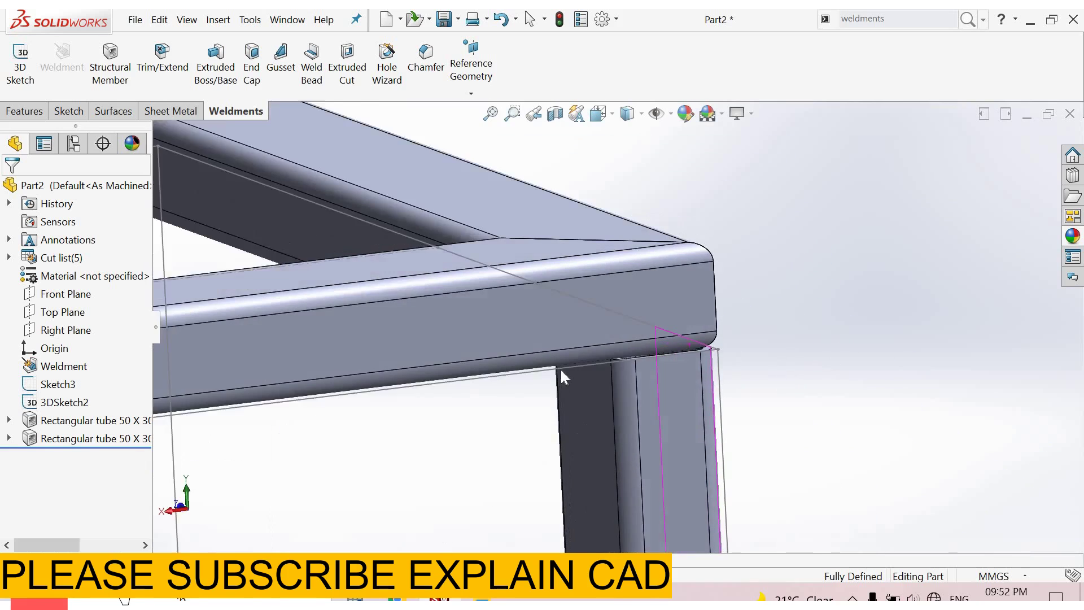
{"action": "scroll", "coordinate": [561, 371], "scroll_direction": "up", "scroll_amount": 3}
{"action": "scroll", "coordinate": [561, 367], "scroll_direction": "up", "scroll_amount": 3}
{"action": "scroll", "coordinate": [475, 319], "scroll_direction": "down", "scroll_amount": 6}
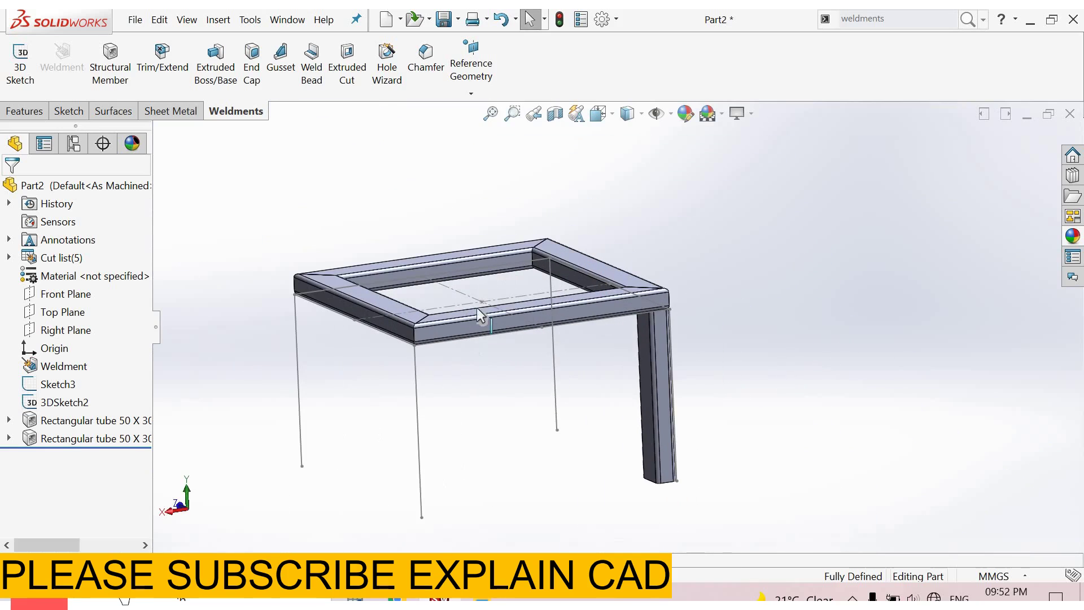
{"action": "scroll", "coordinate": [466, 323], "scroll_direction": "up", "scroll_amount": 3}
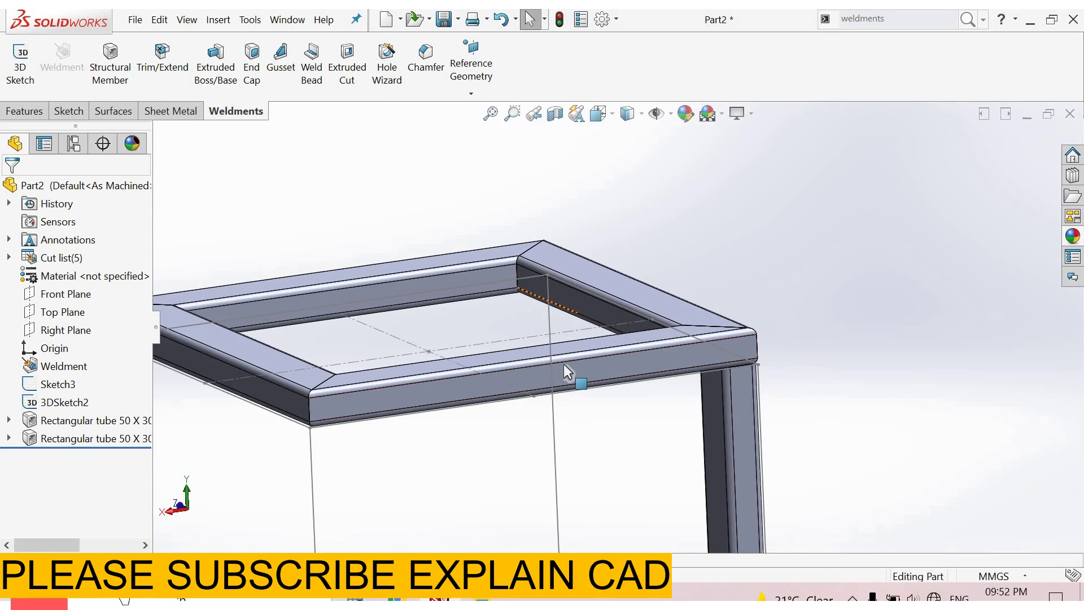
{"action": "middle_click_drag", "start_coordinate": [564, 363], "coordinate": [446, 420]}
{"action": "scroll", "coordinate": [447, 421], "scroll_direction": "down", "scroll_amount": 2}
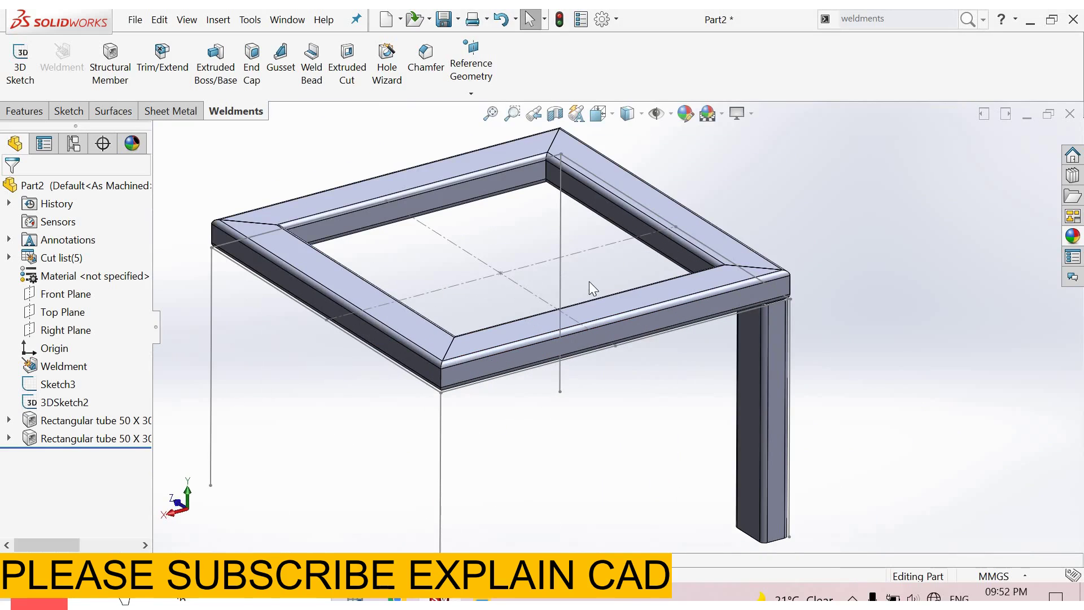
{"action": "left_click", "coordinate": [115, 76]}
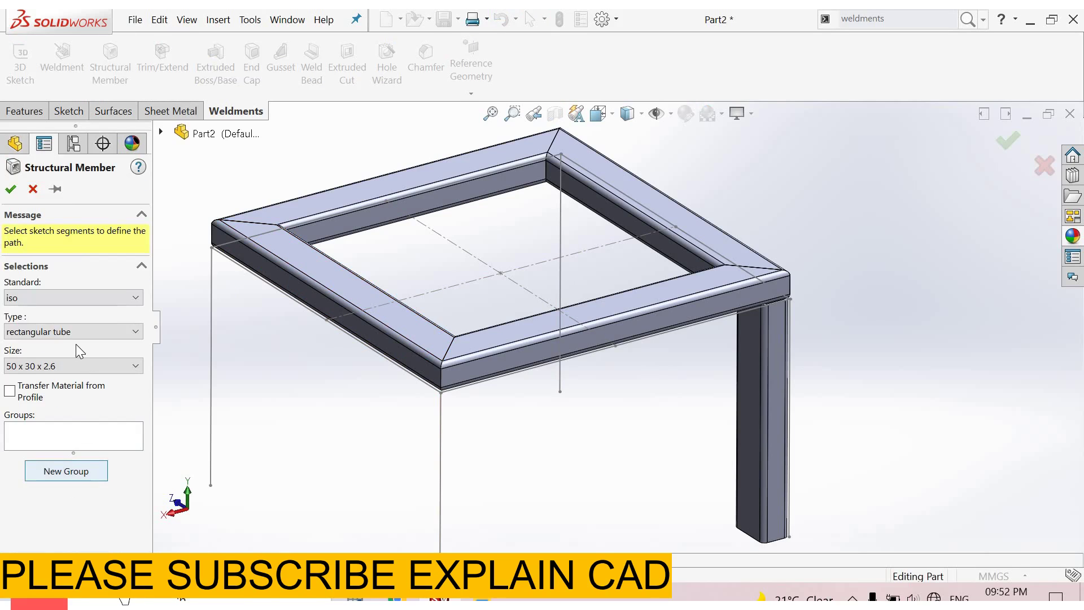
{"action": "left_click", "coordinate": [211, 398]}
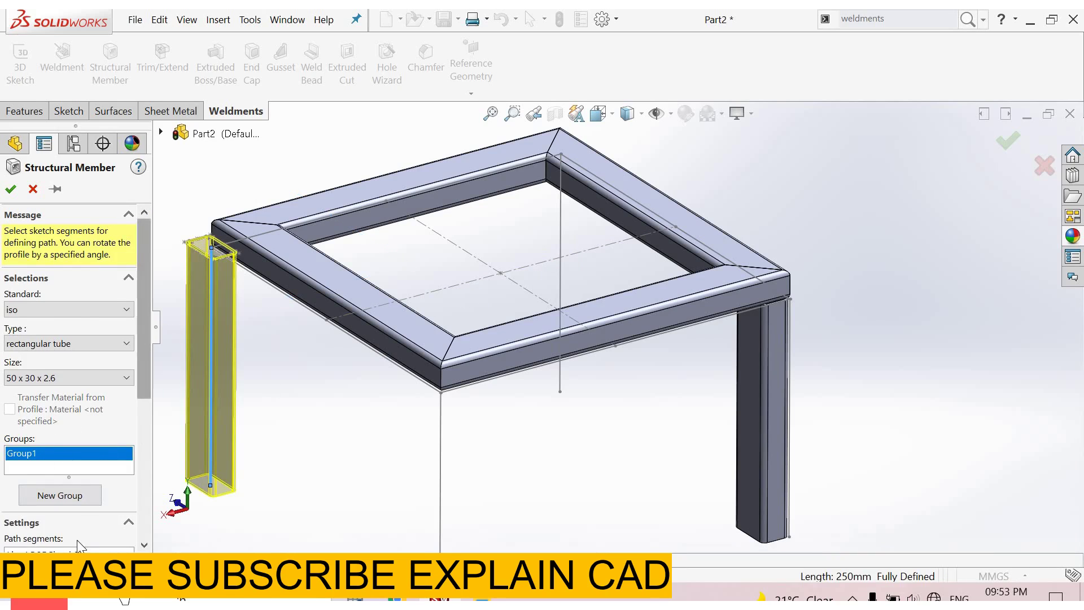
{"action": "scroll", "coordinate": [82, 528], "scroll_direction": "down", "scroll_amount": 5}
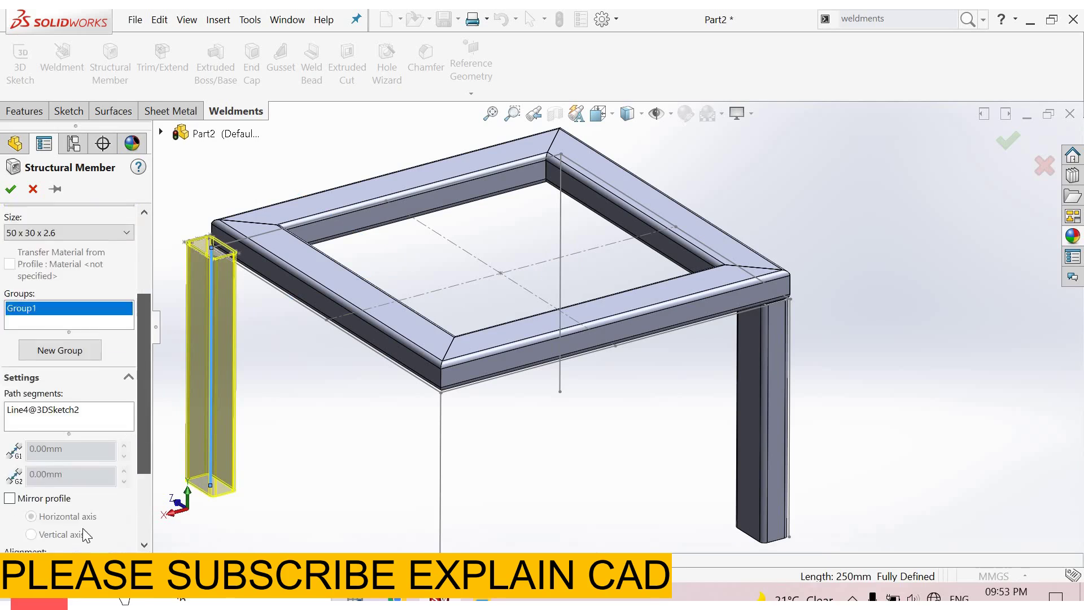
{"action": "left_click", "coordinate": [66, 536]}
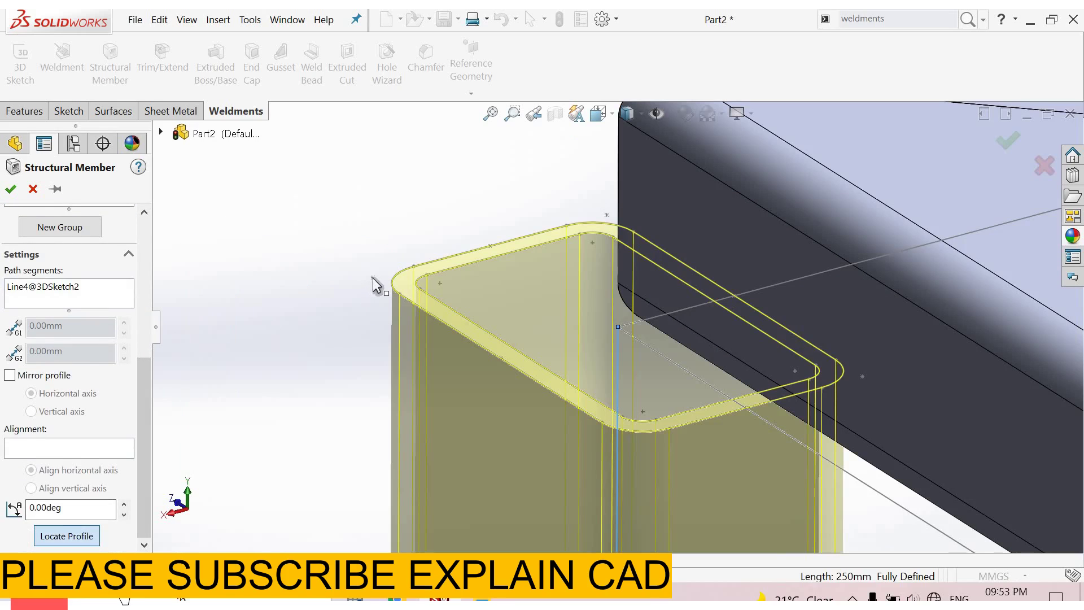
{"action": "left_click", "coordinate": [10, 189]}
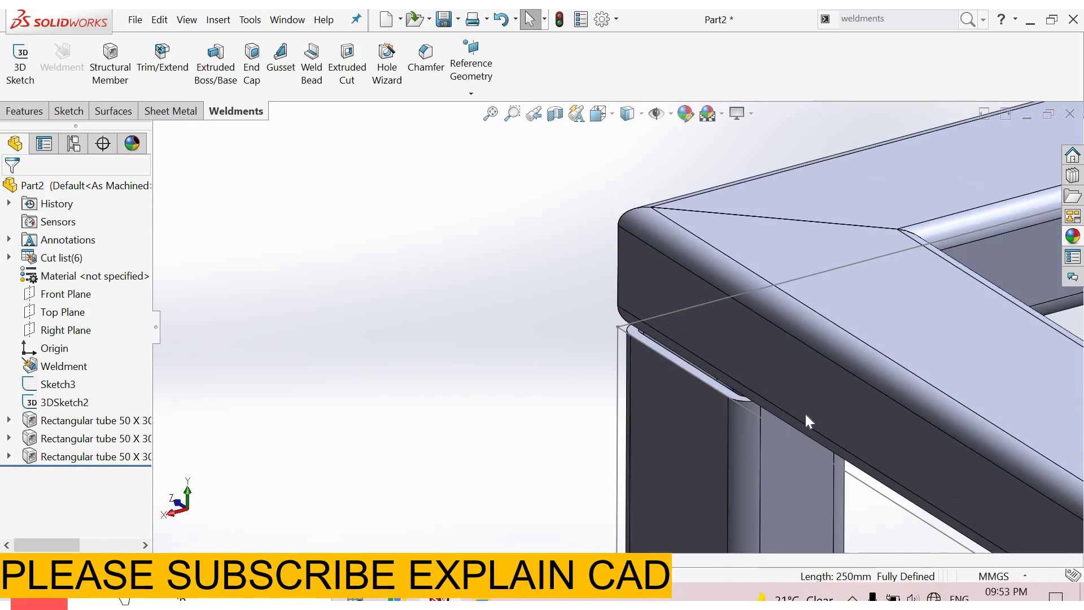
Add the third 50 x 30 x 2.6 tube leg at the front corner between the existing legs, locating its profile flush inside the frame
{"action": "left_click", "coordinate": [115, 79]}
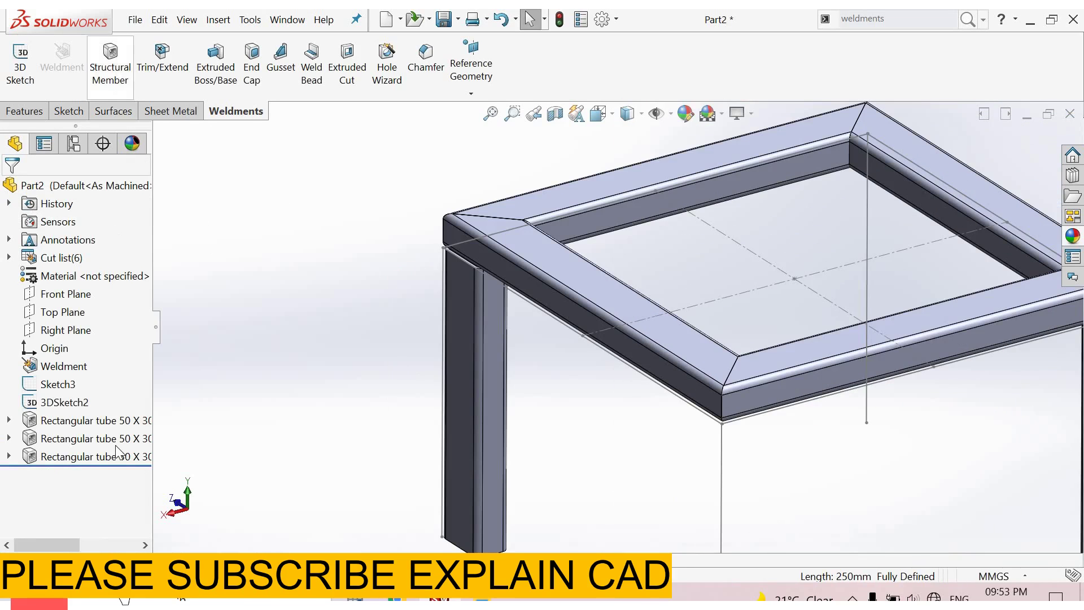
{"action": "left_click", "coordinate": [724, 453]}
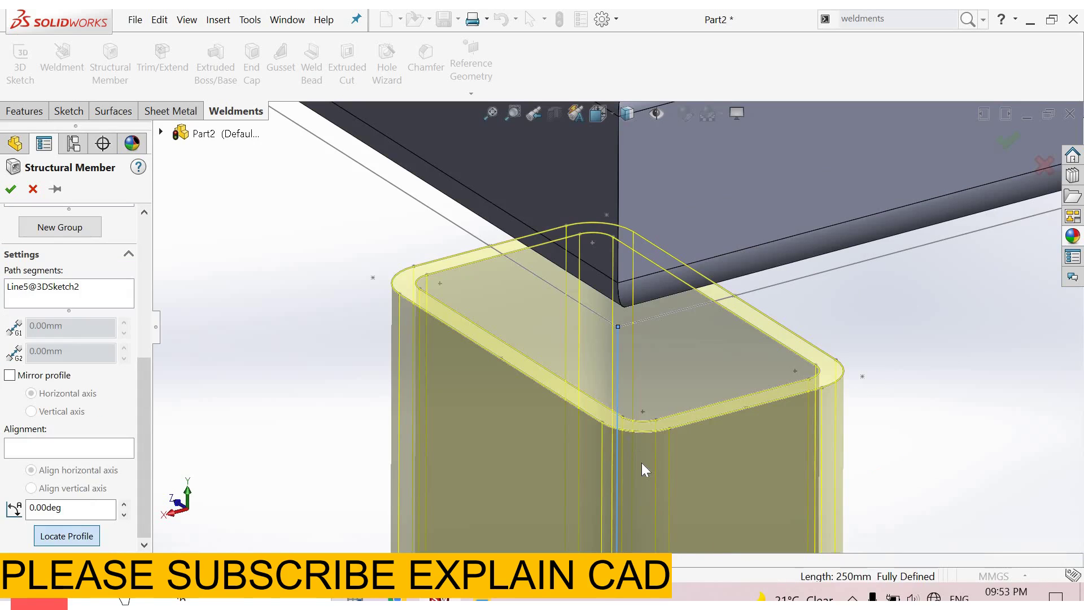
{"action": "scroll", "coordinate": [624, 538], "scroll_direction": "up", "scroll_amount": 3}
{"action": "middle_click_drag", "start_coordinate": [626, 507], "coordinate": [627, 431]}
{"action": "scroll", "coordinate": [584, 388], "scroll_direction": "up", "scroll_amount": 3}
{"action": "scroll", "coordinate": [592, 470], "scroll_direction": "down", "scroll_amount": 3}
{"action": "scroll", "coordinate": [645, 483], "scroll_direction": "up", "scroll_amount": 3}
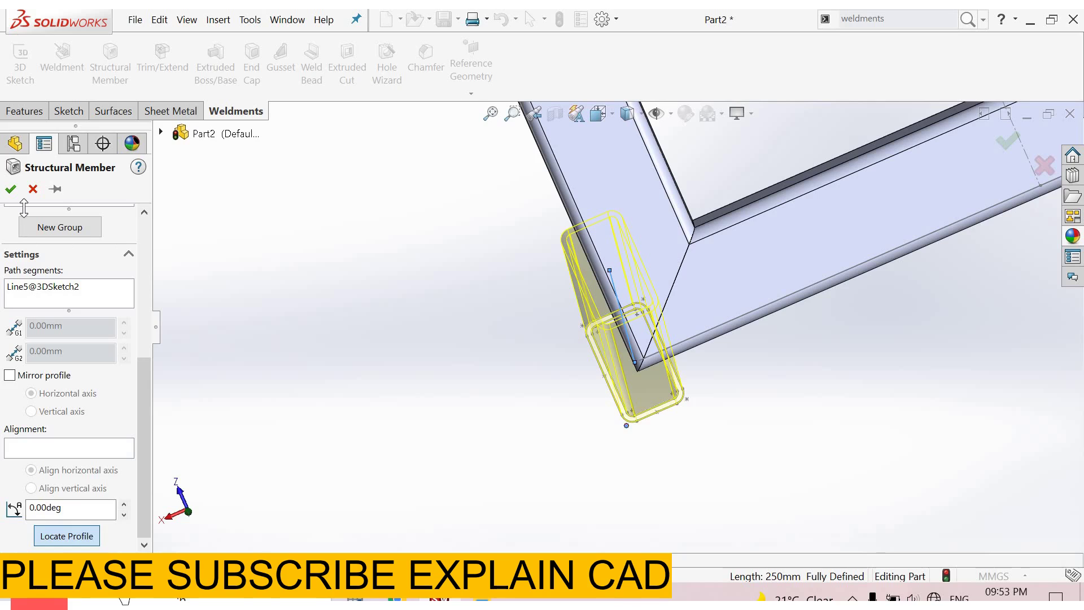
{"action": "left_click", "coordinate": [11, 190]}
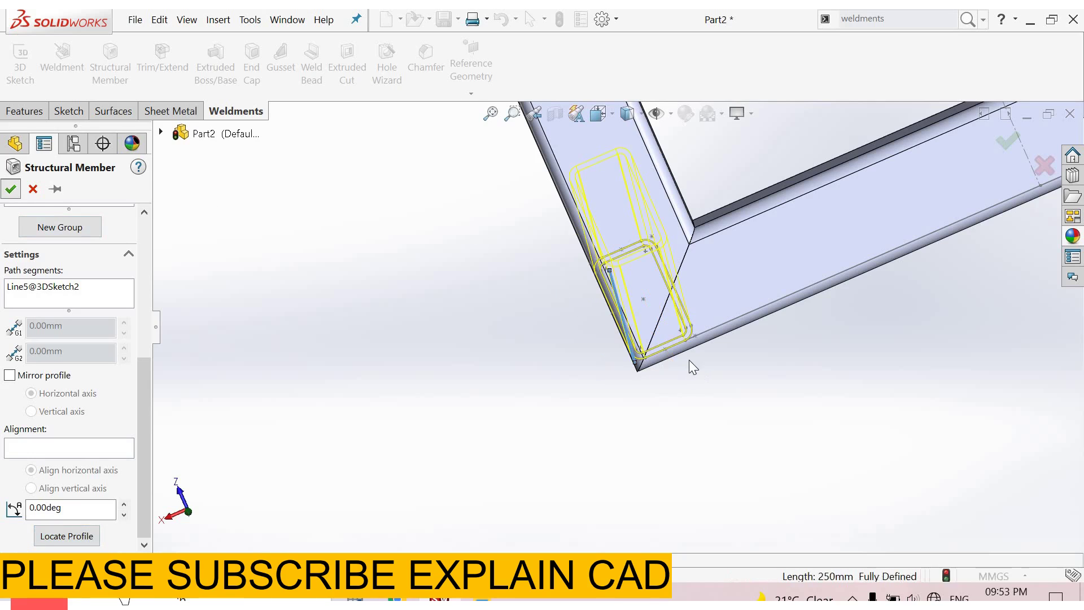
Add the fourth 50 x 30 x 2.6 tube leg at the remaining frame corner, locating its profile by the outer corner
{"action": "scroll", "coordinate": [689, 361], "scroll_direction": "up", "scroll_amount": 6}
{"action": "middle_click_drag", "start_coordinate": [700, 174], "coordinate": [651, 278]}
{"action": "key", "text": "f"}
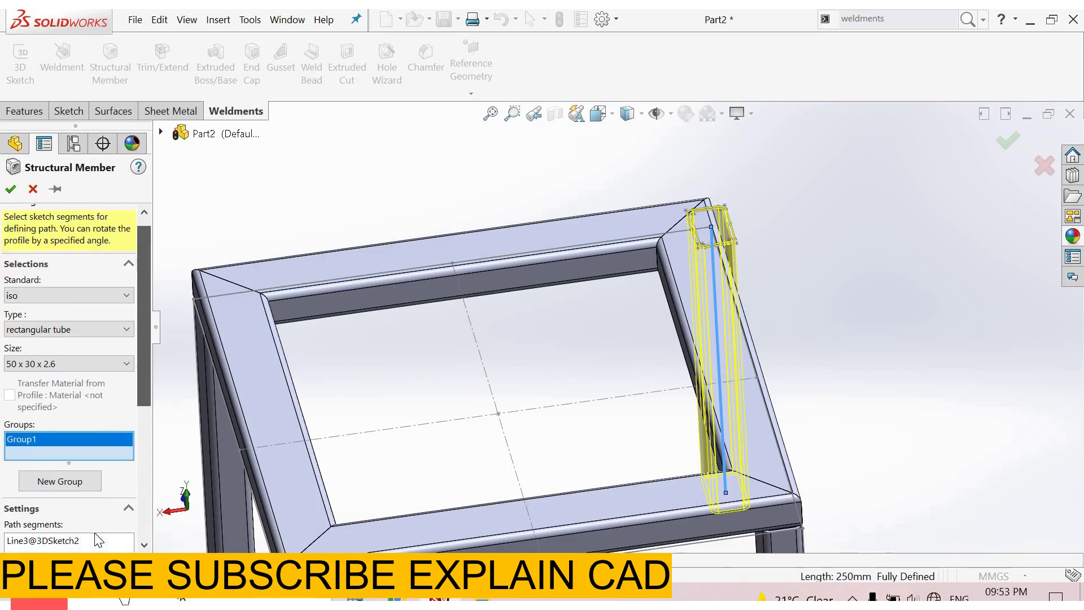
{"action": "scroll", "coordinate": [94, 533], "scroll_direction": "down", "scroll_amount": 5}
{"action": "scroll", "coordinate": [649, 185], "scroll_direction": "down", "scroll_amount": 5}
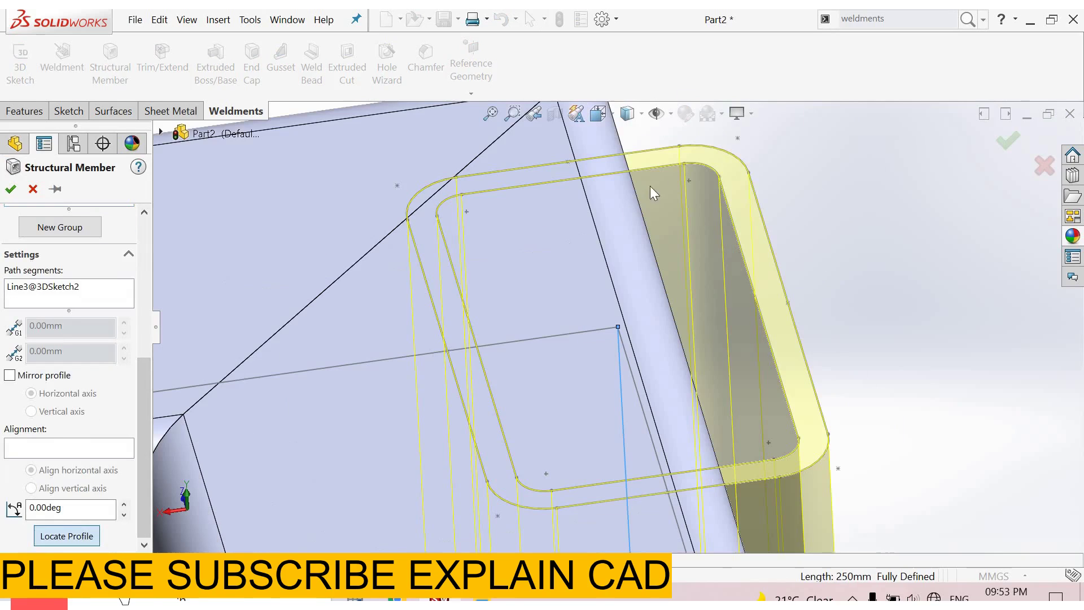
{"action": "left_click", "coordinate": [10, 189]}
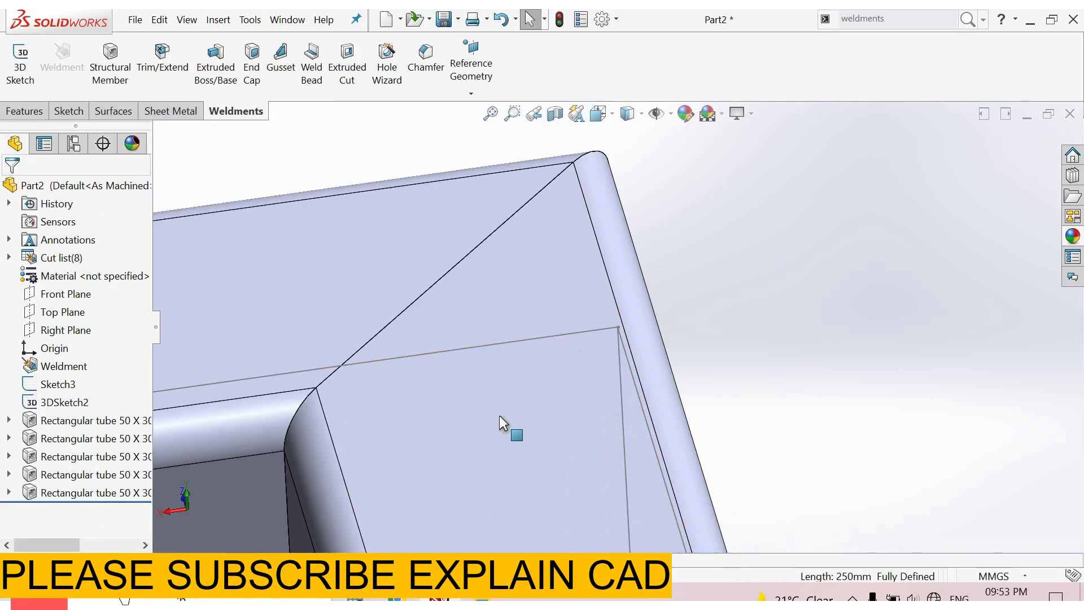
Apply a bright green color appearance to the whole table frame part
{"action": "scroll", "coordinate": [499, 415], "scroll_direction": "up", "scroll_amount": 10}
{"action": "middle_click_drag", "start_coordinate": [605, 395], "coordinate": [510, 500]}
{"action": "scroll", "coordinate": [549, 455], "scroll_direction": "up", "scroll_amount": 4}
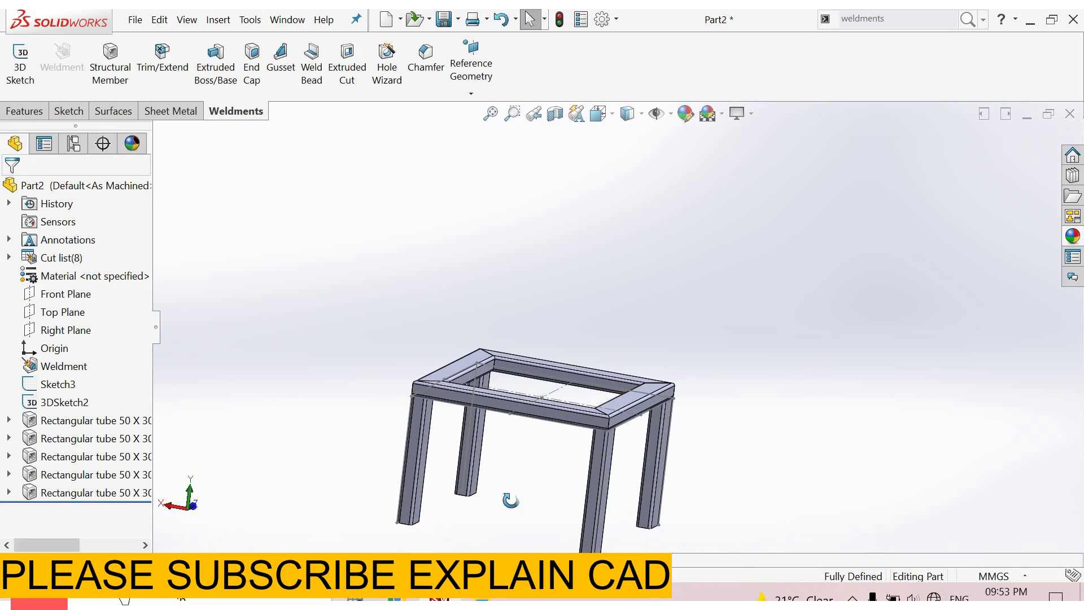
{"action": "left_click", "coordinate": [685, 114]}
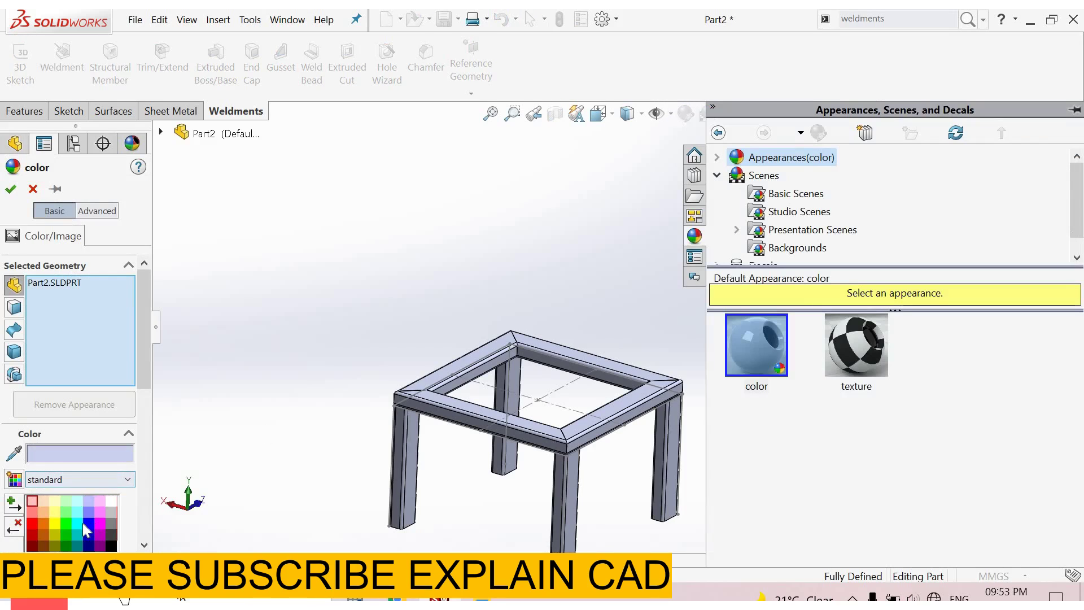
{"action": "left_click", "coordinate": [82, 523]}
{"action": "left_click", "coordinate": [69, 524]}
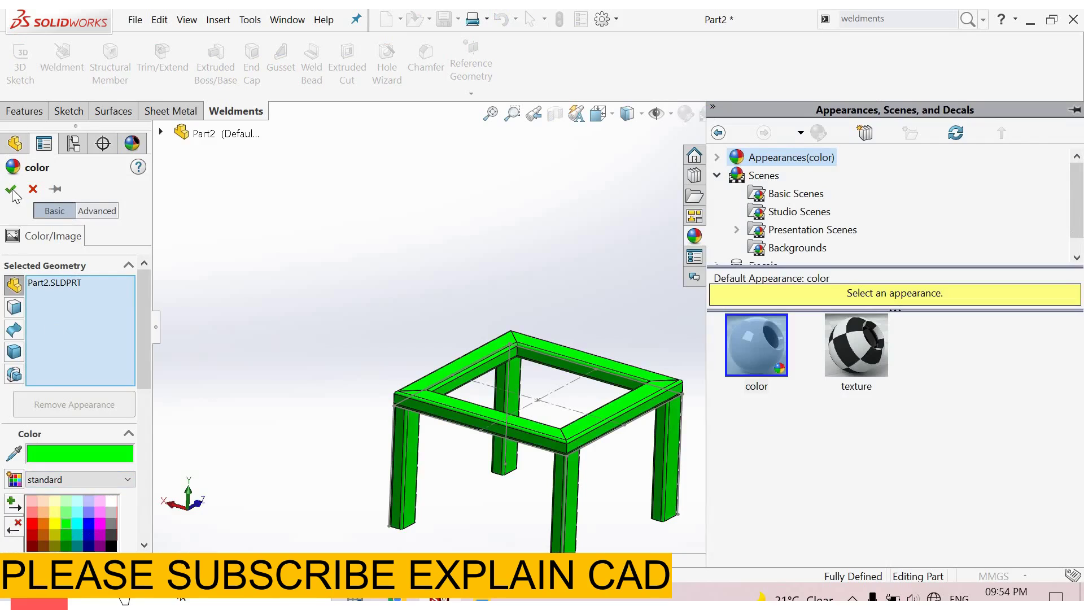
{"action": "left_click", "coordinate": [12, 190]}
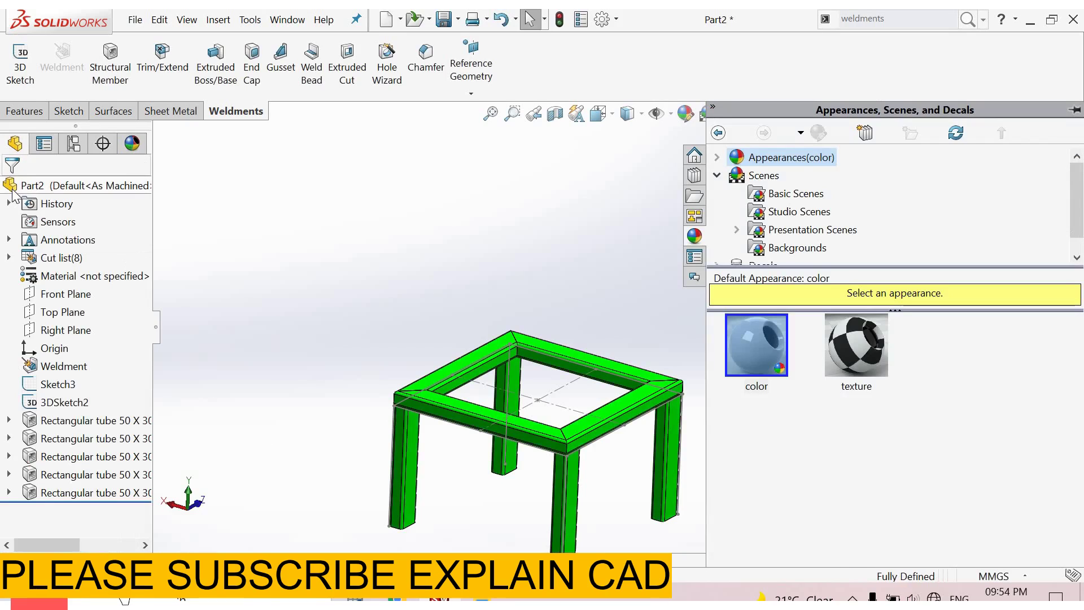